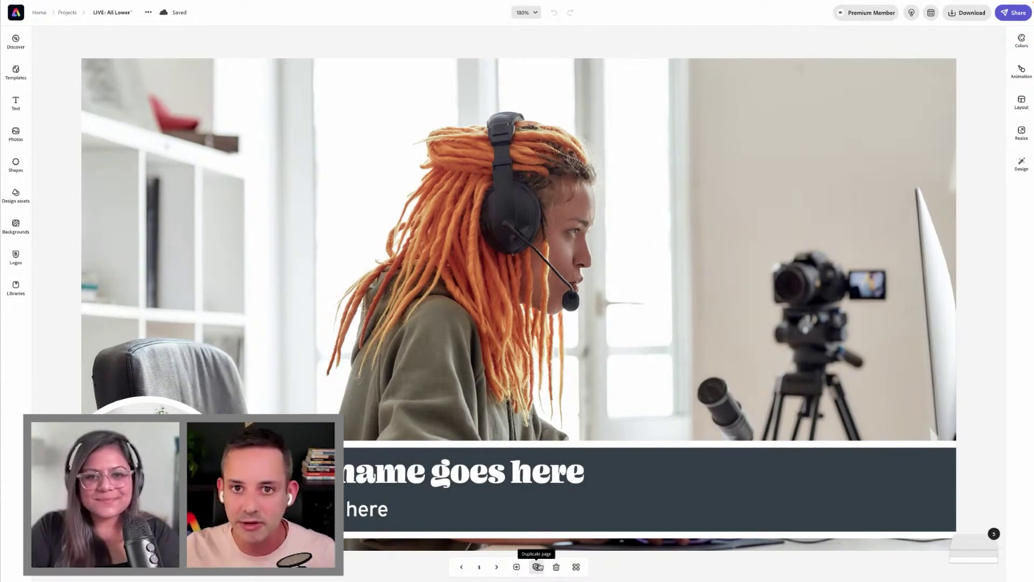
- Scroll through the template library to reach the lower third design
left_click(16, 72)
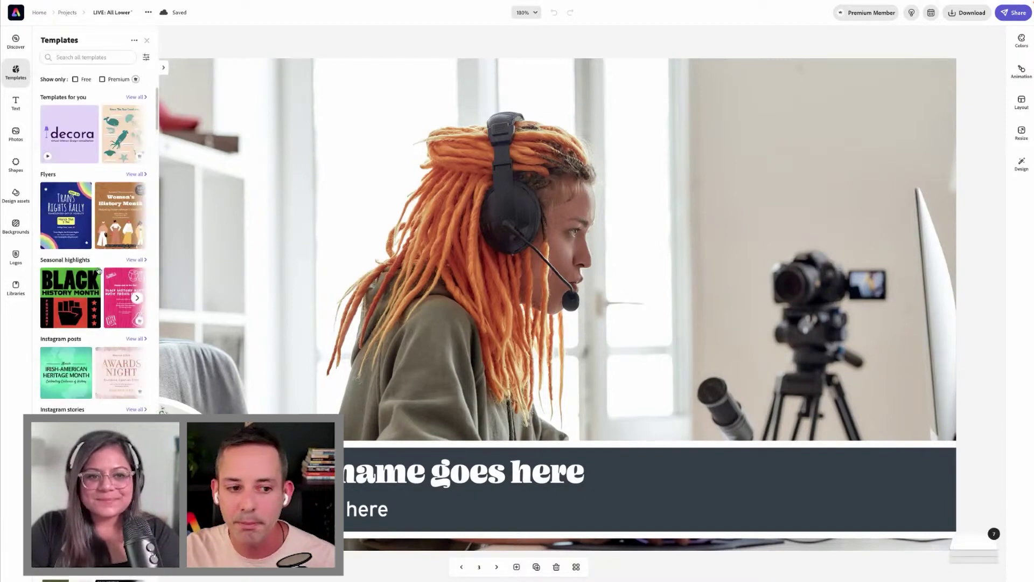
scroll(99, 272, "down", 1)
scroll(98, 271, "up", 1)
scroll(99, 271, "down", 1)
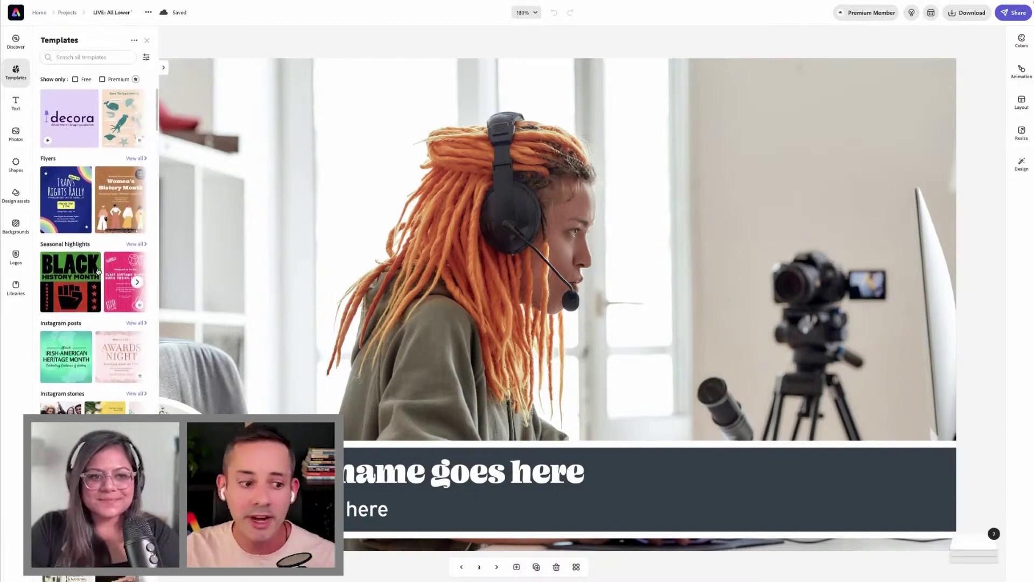
scroll(99, 271, "down", 15)
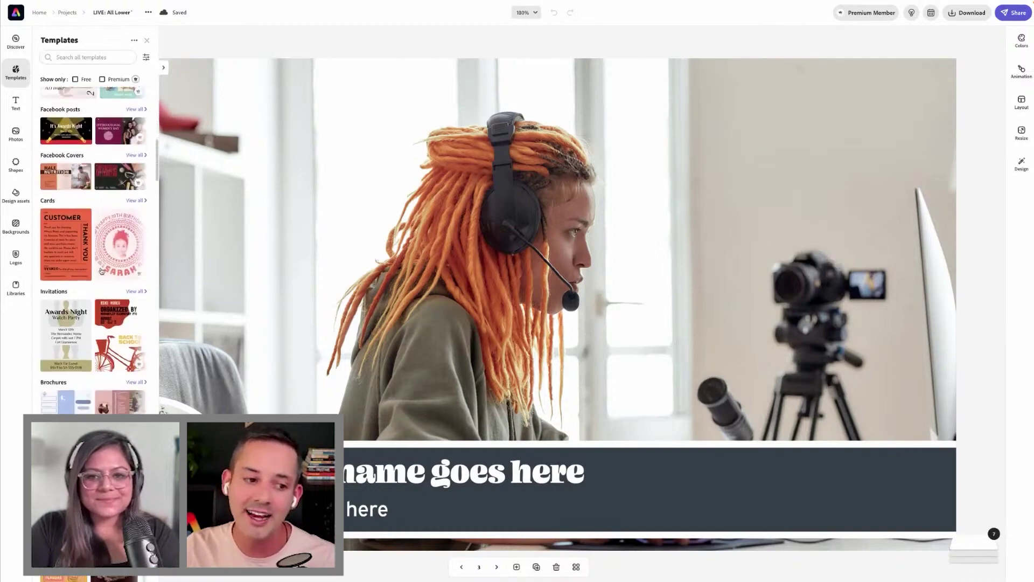
scroll(102, 271, "down", 20)
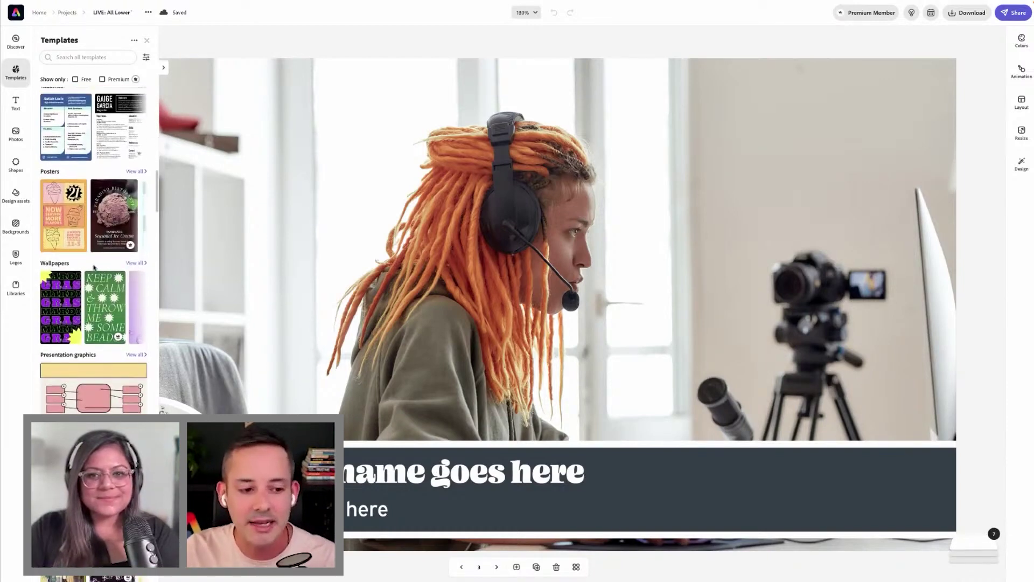
scroll(94, 266, "down", 6)
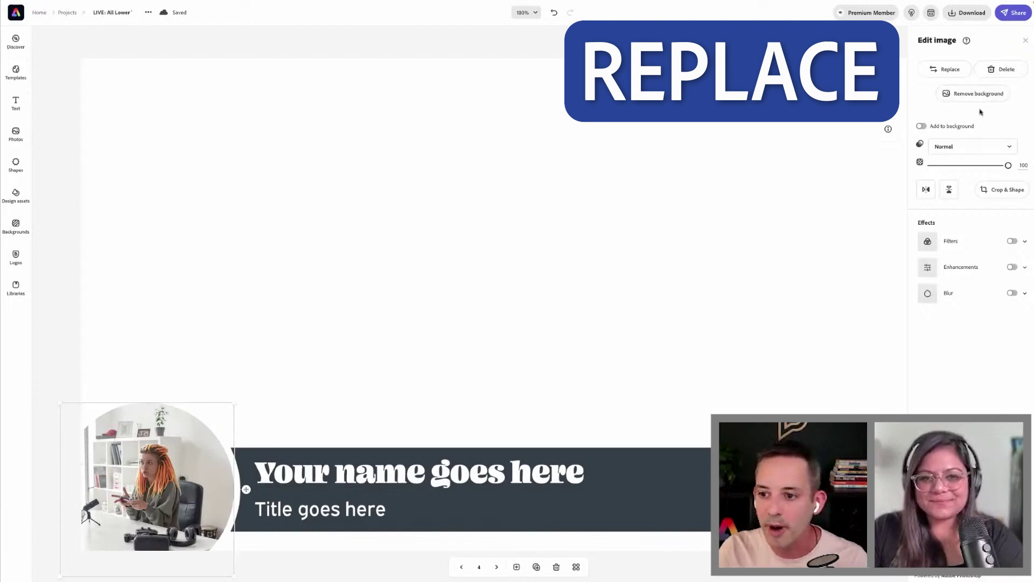
- Replace the lower third's circle photo with an uploaded smiling headshot and show design variations
left_click(946, 69)
left_click(99, 62)
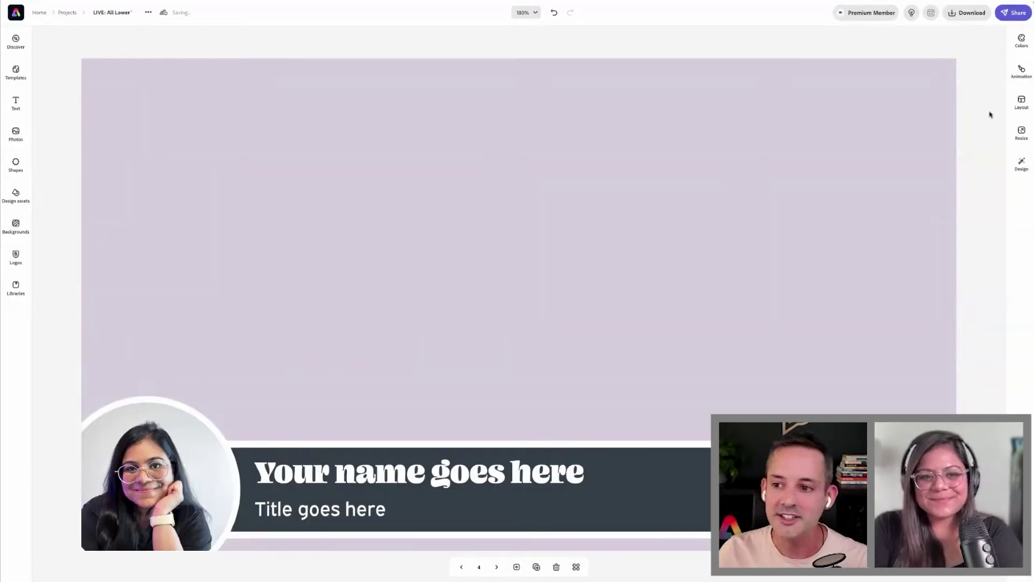
left_click(1021, 163)
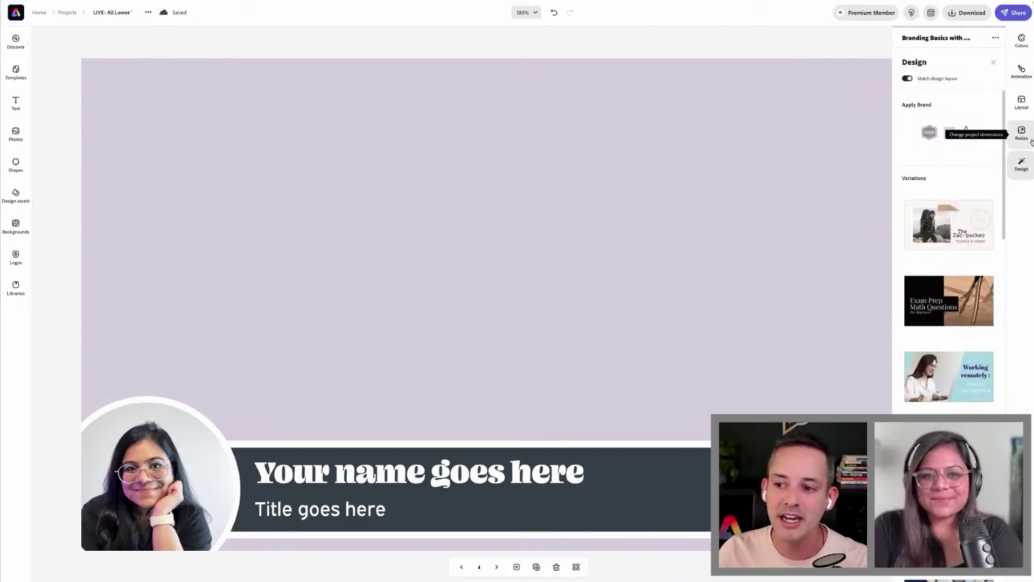
- Enter the guest's name and the title 'Graphic Designer', set in Raleway Regular
left_click(458, 469)
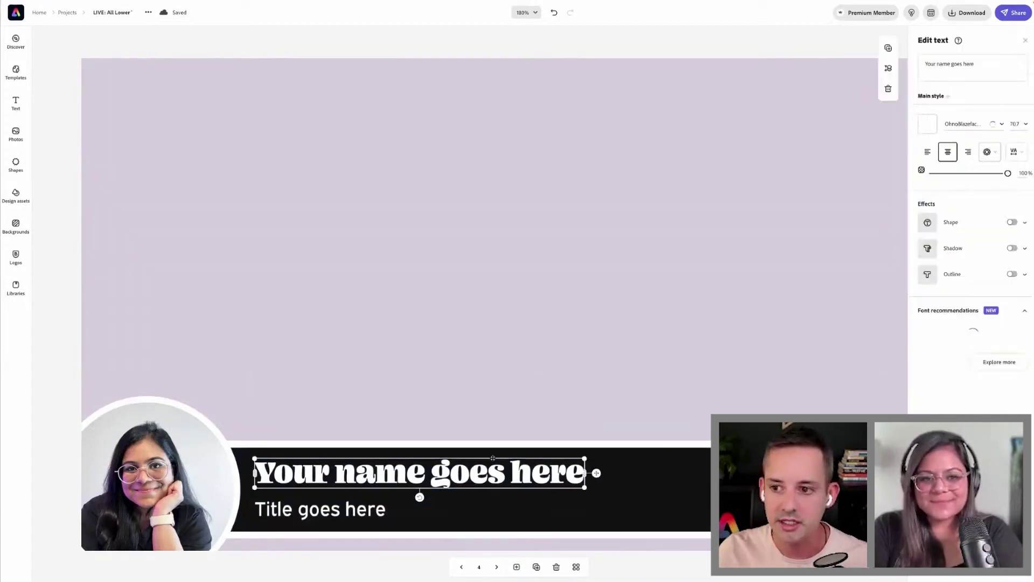
triple_click(965, 67)
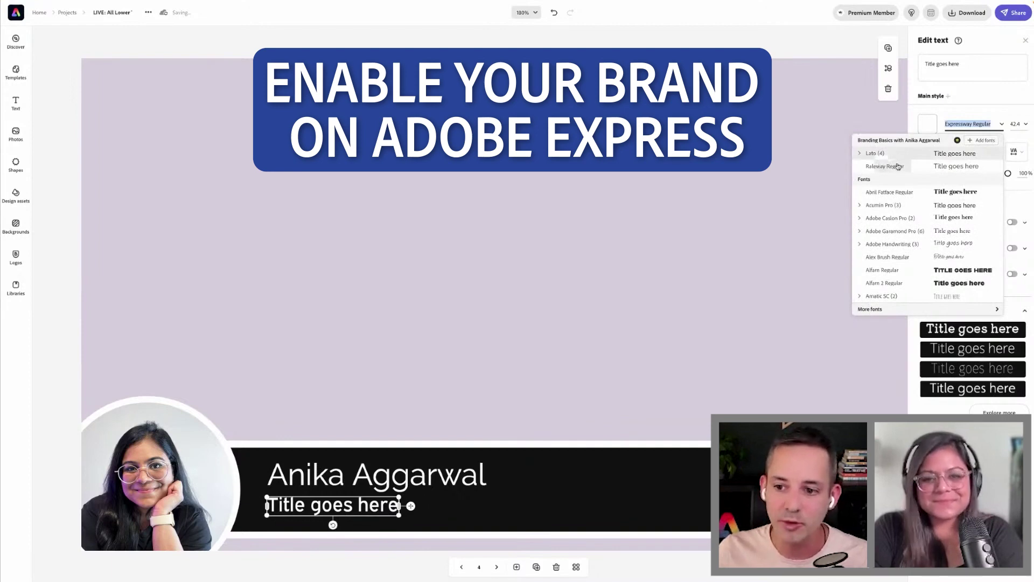
left_click(906, 167)
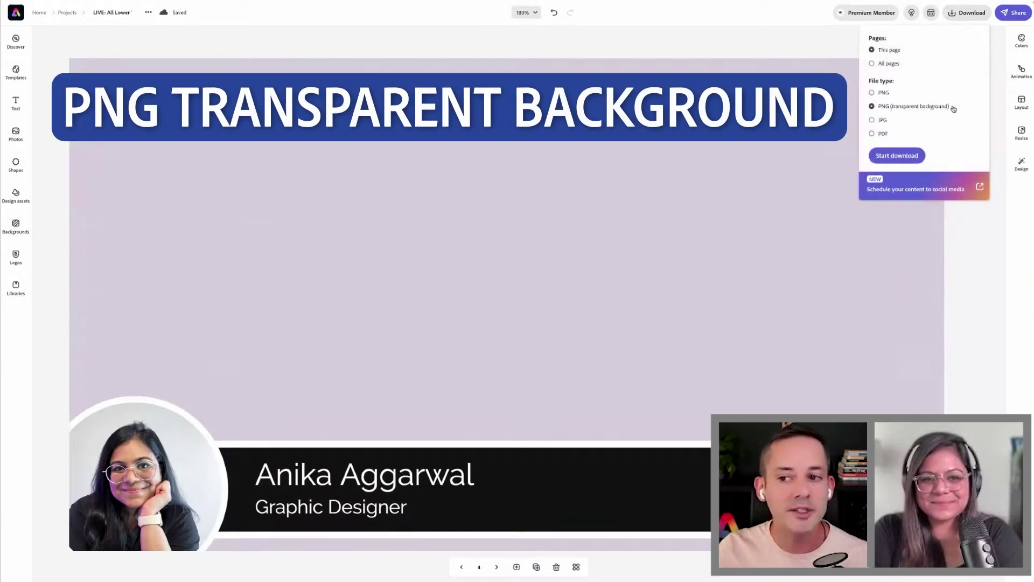
left_click(872, 92)
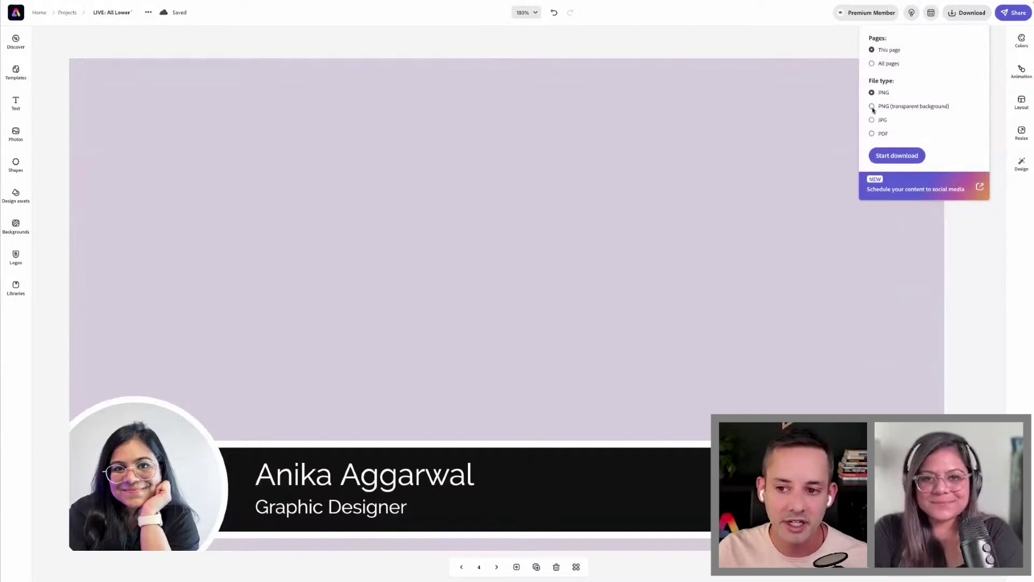
left_click(872, 107)
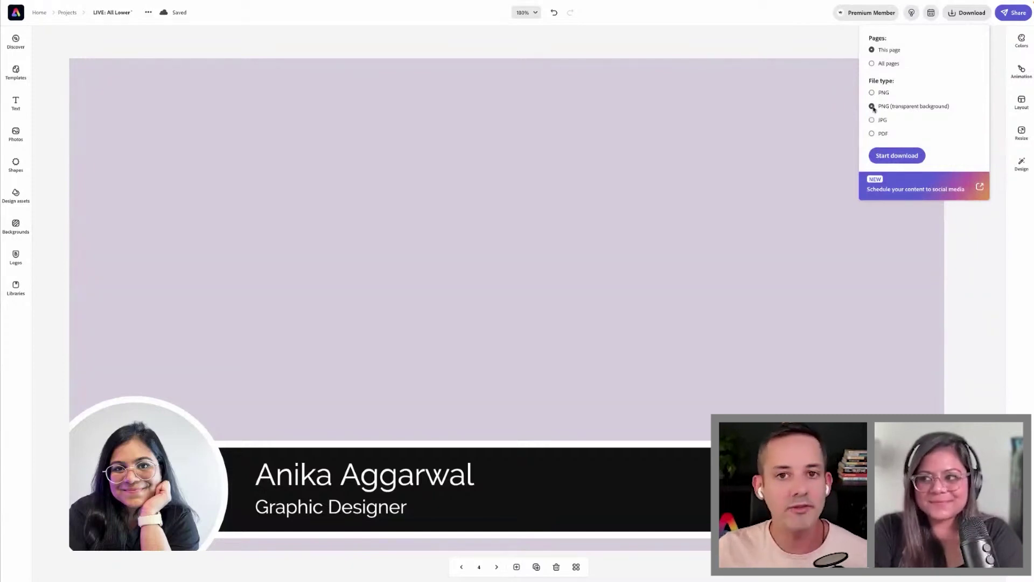
- Download the lower third as a transparent PNG, then bring up the split-screen intro page
left_click(895, 156)
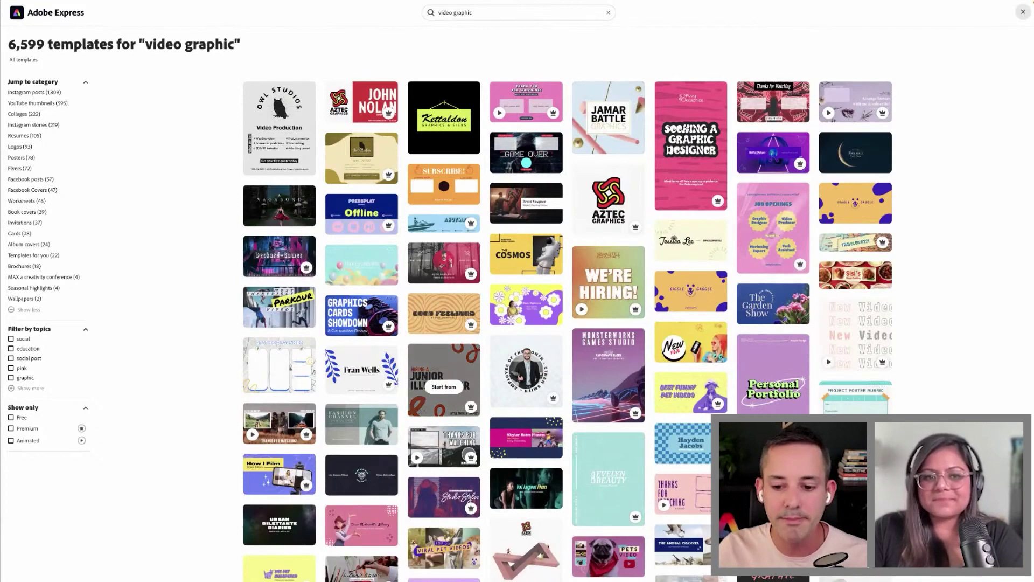
mouse_move(766, 404)
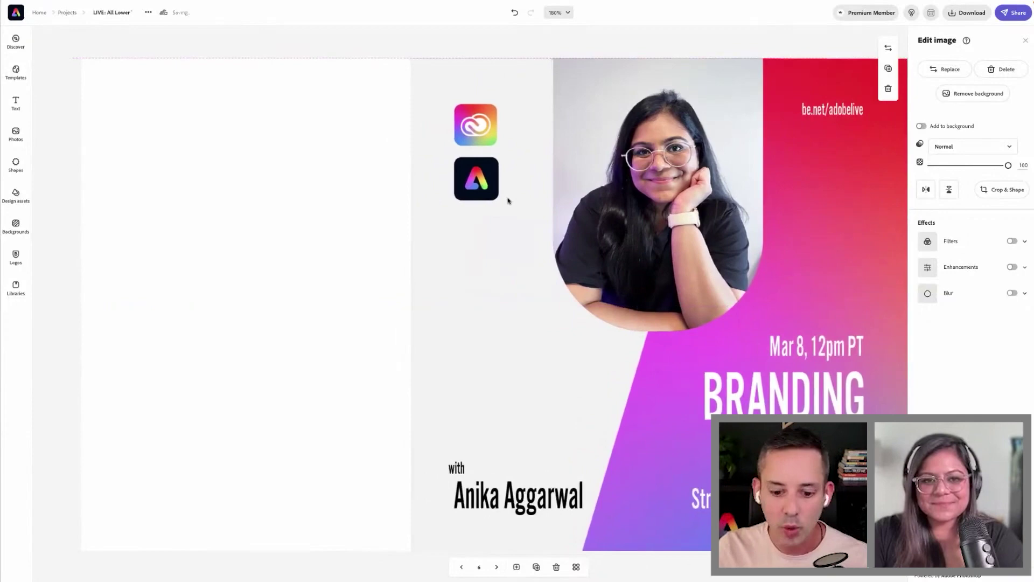
- Add a 'Starting shortly' heading on the left half of the intro page
key("Escape")
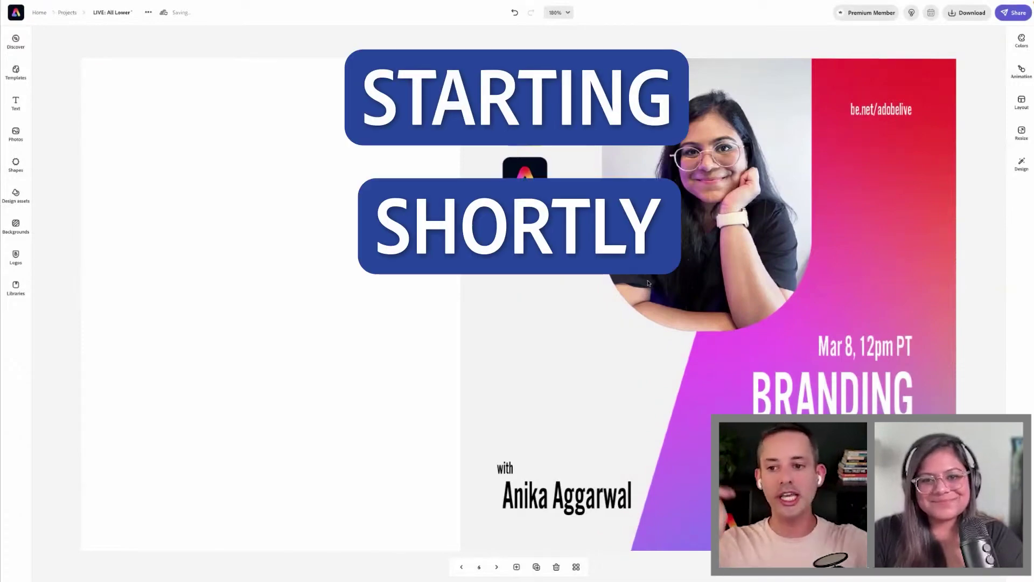
left_click(572, 334)
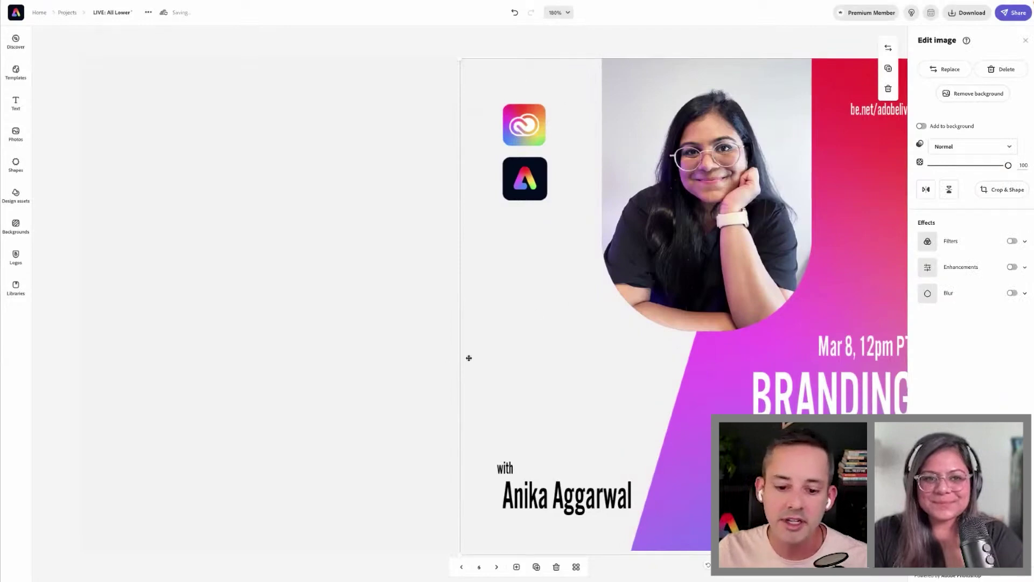
left_click(458, 399)
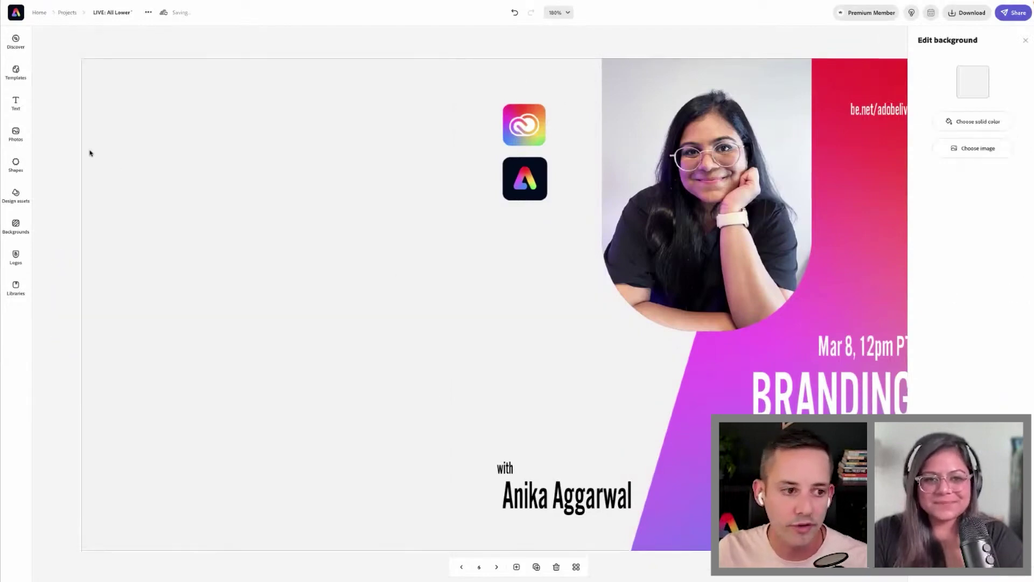
left_click(16, 102)
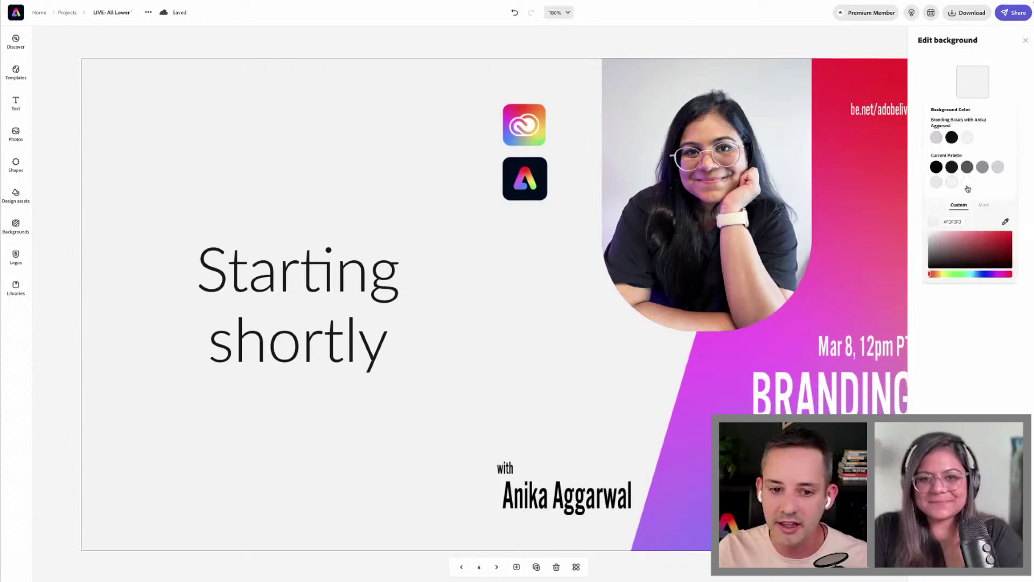
- Try a white left background, revert to light grey #F2F2F2, and go to the gradient page
left_click(968, 186)
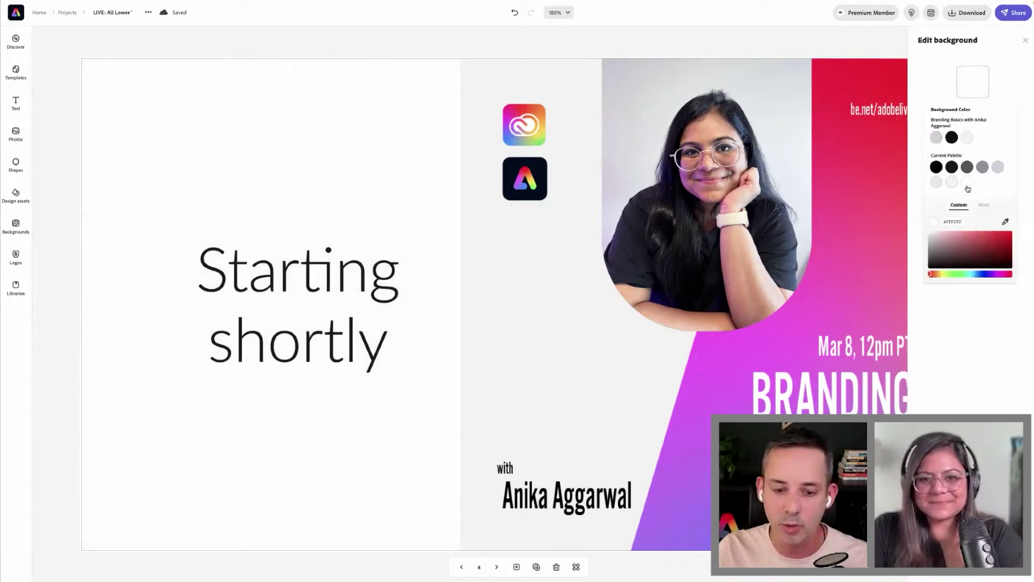
left_click(968, 138)
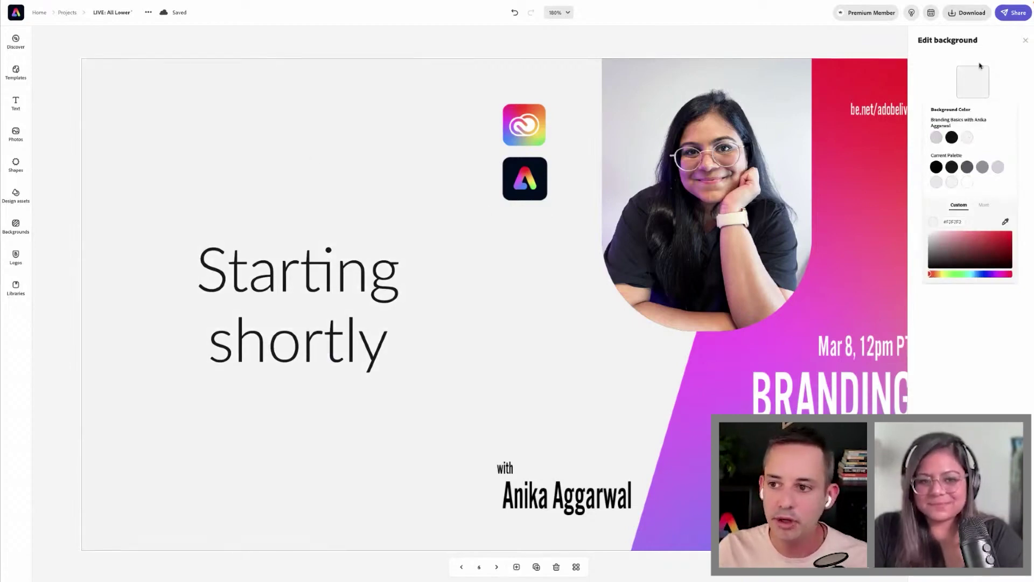
left_click(459, 232)
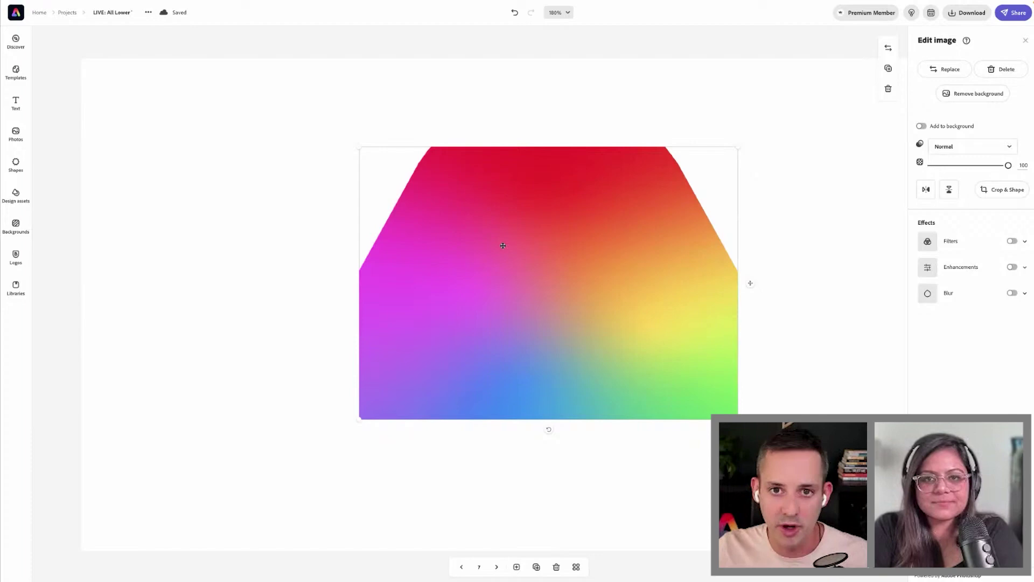
- Try the teal mountains photo as background, then make the rainbow gradient fill the page background
left_click(16, 134)
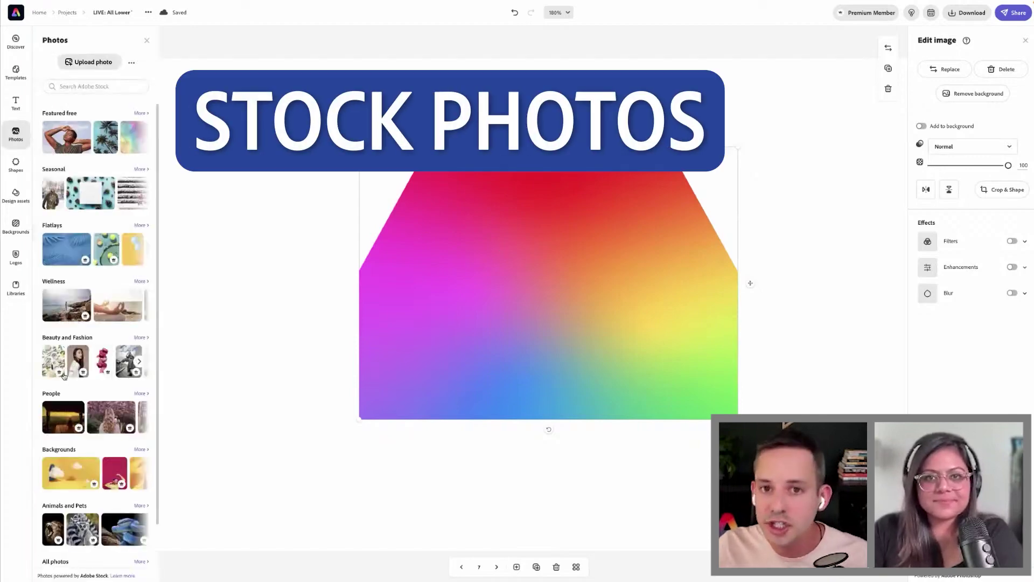
scroll(108, 412, "down", 1)
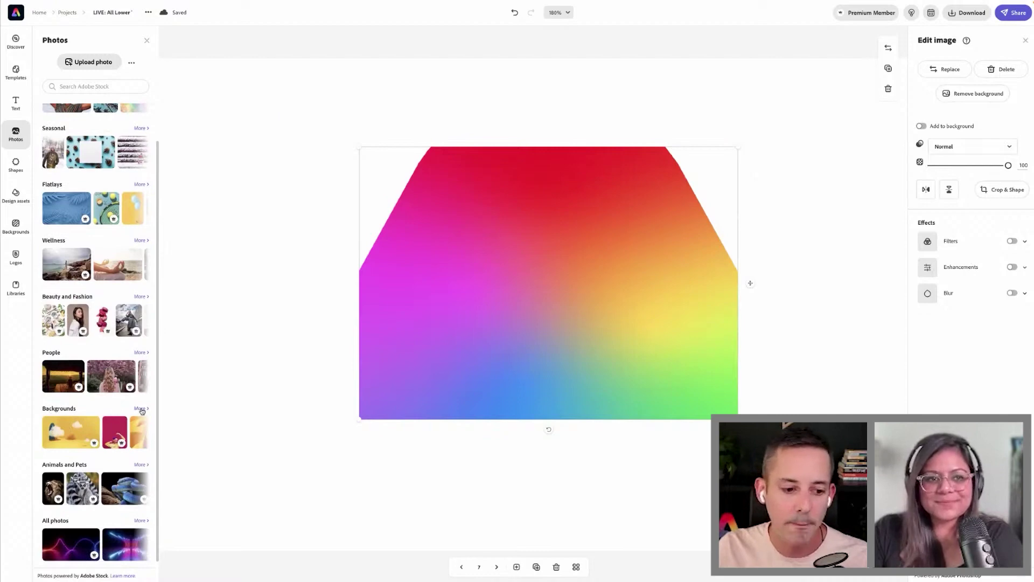
left_click(142, 412)
scroll(108, 324, "down", 10)
left_click(68, 235)
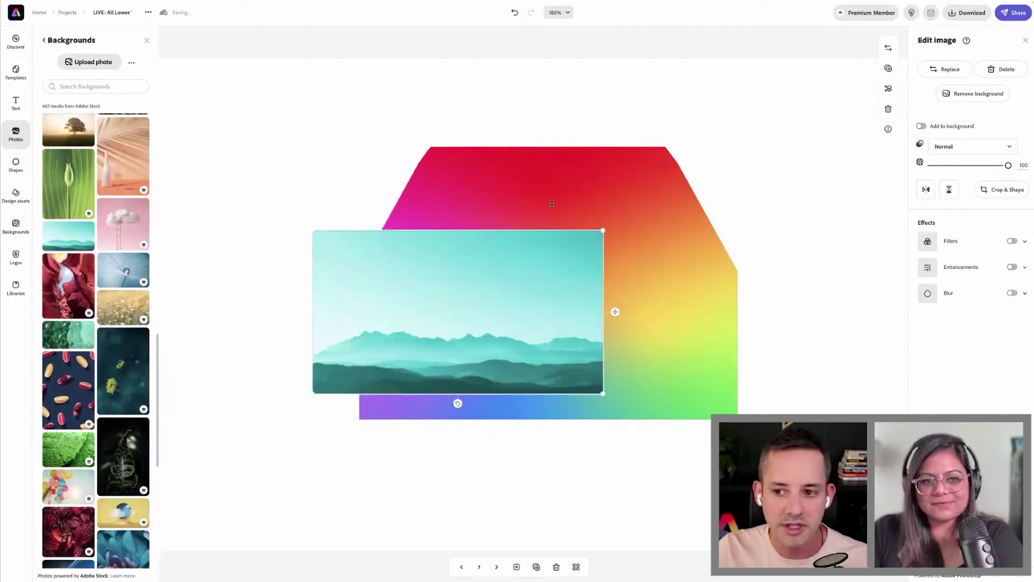
left_click(922, 126)
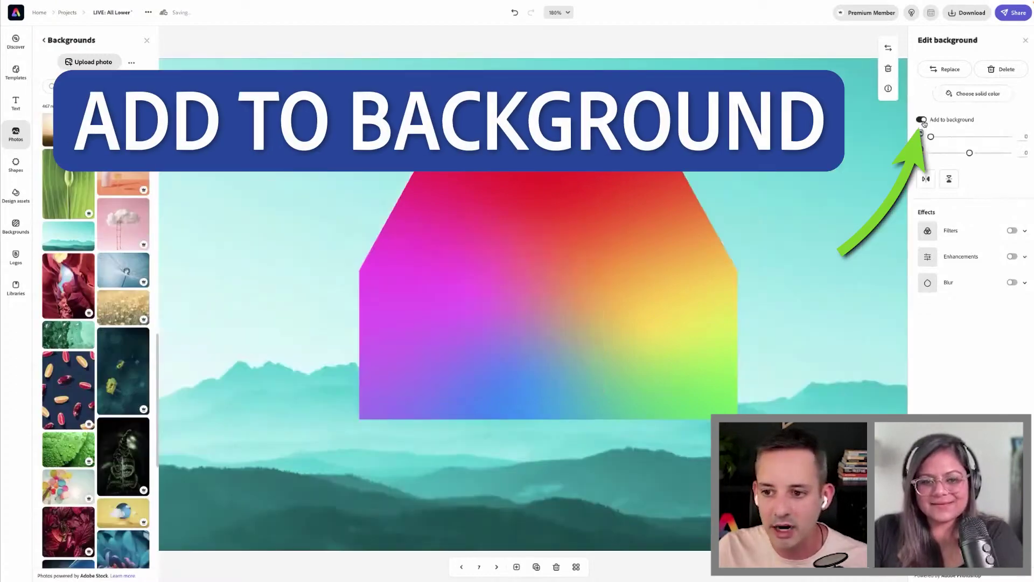
left_click(602, 262)
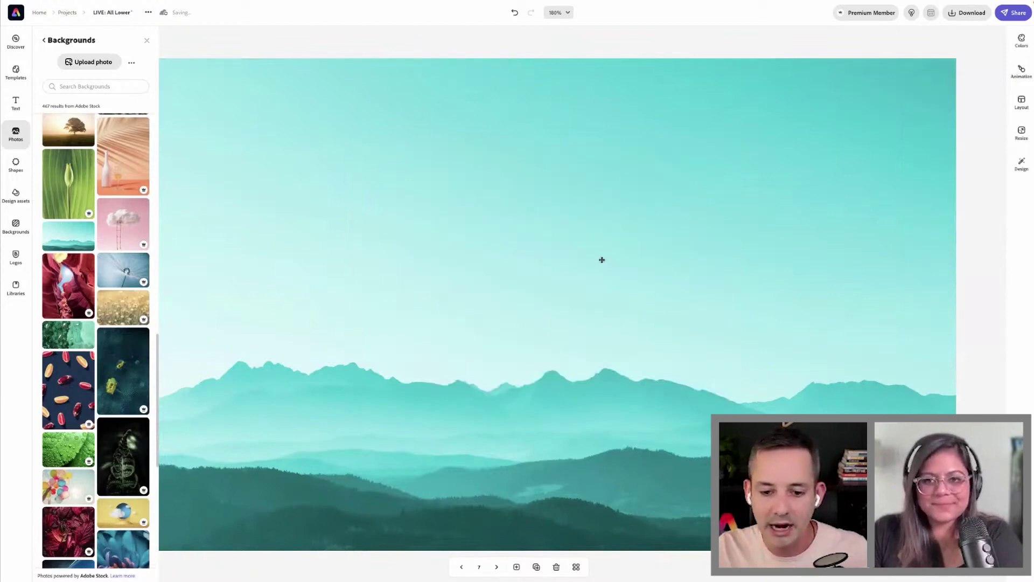
left_click(614, 256)
left_click(921, 126)
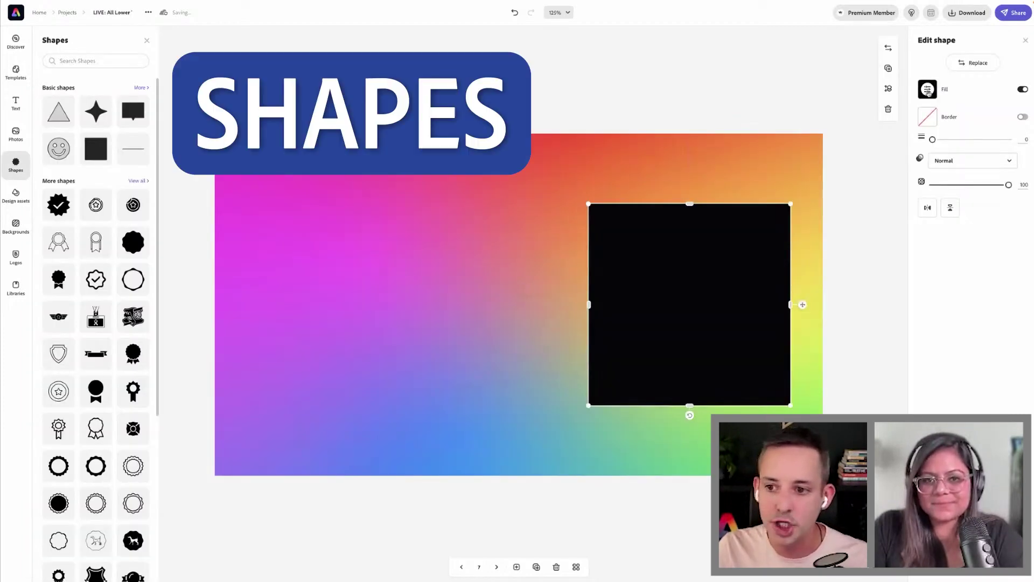
- Fill the square and a new circle with light lavender, and remove the circle's border
left_click(927, 91)
left_click(937, 139)
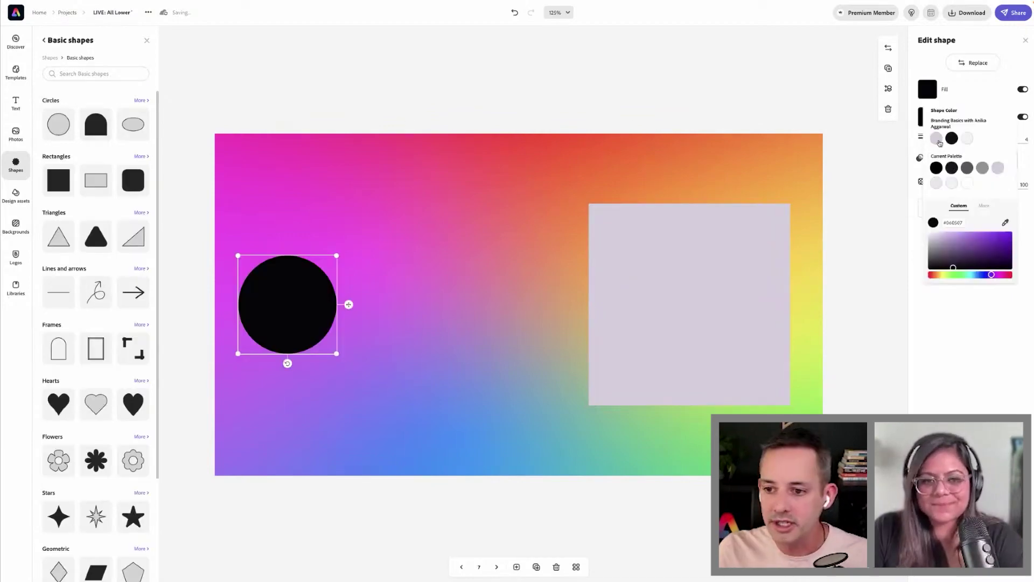
left_click(937, 139)
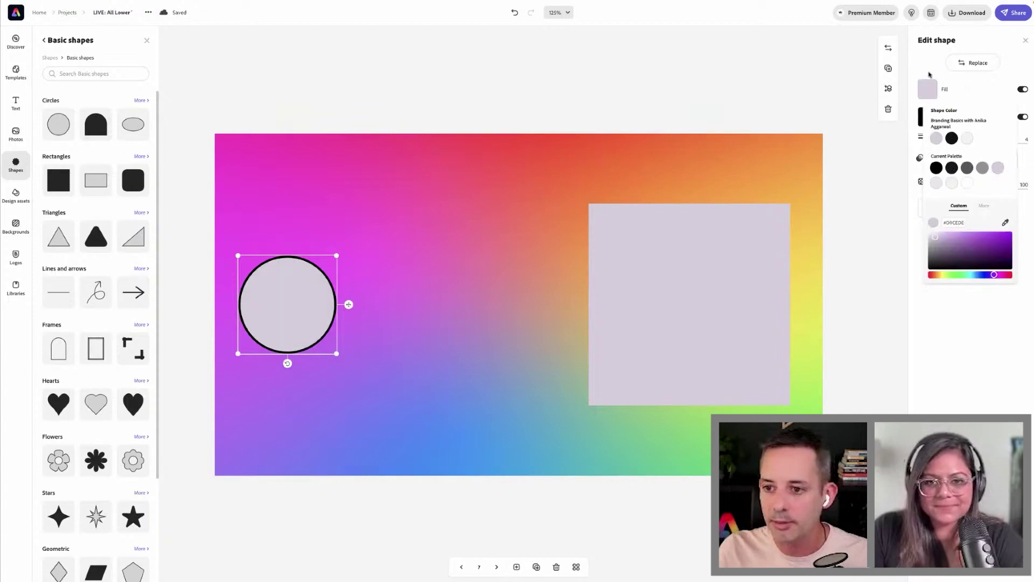
left_click(933, 92)
left_click(934, 93)
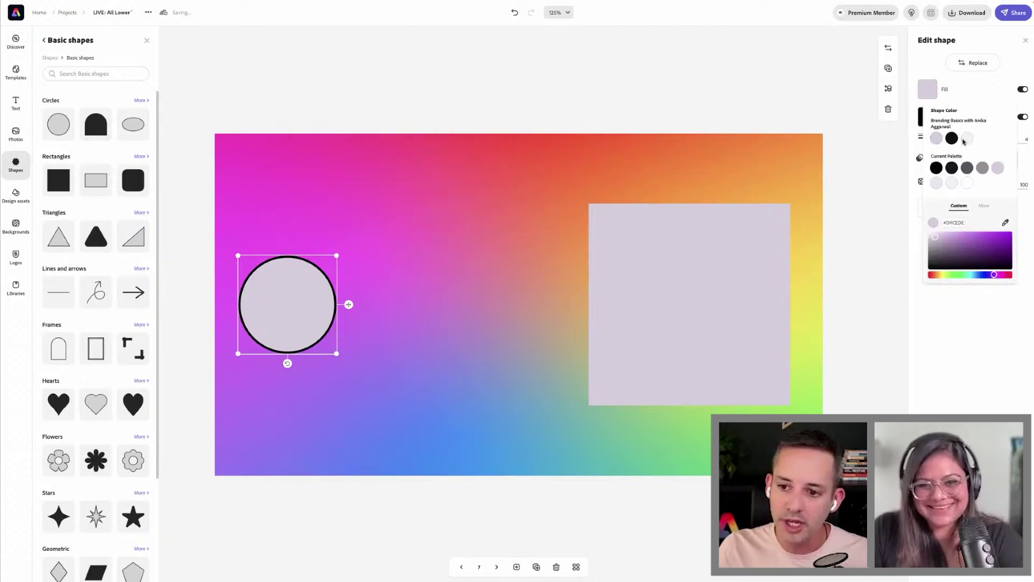
left_click(293, 286)
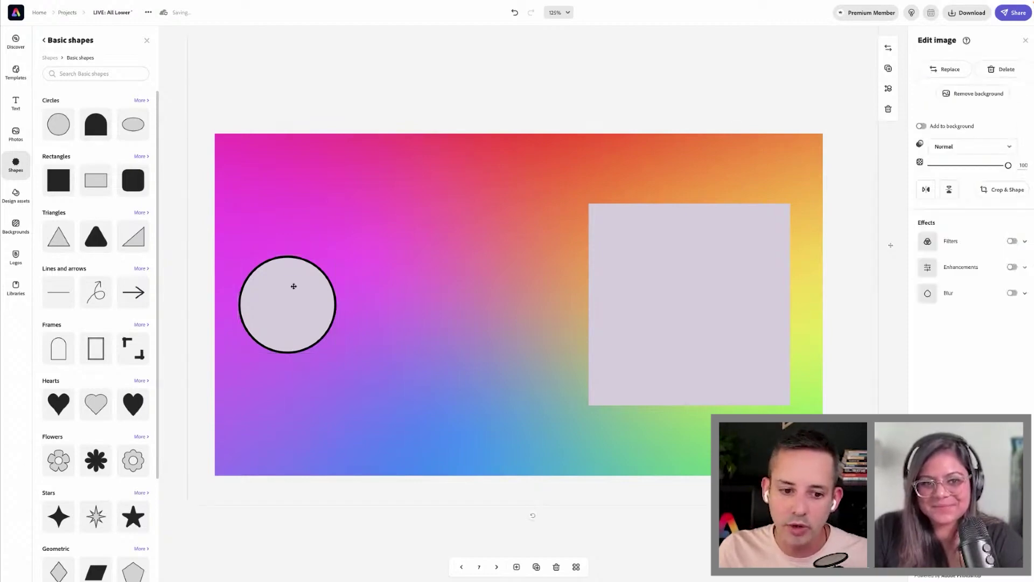
left_click(1022, 118)
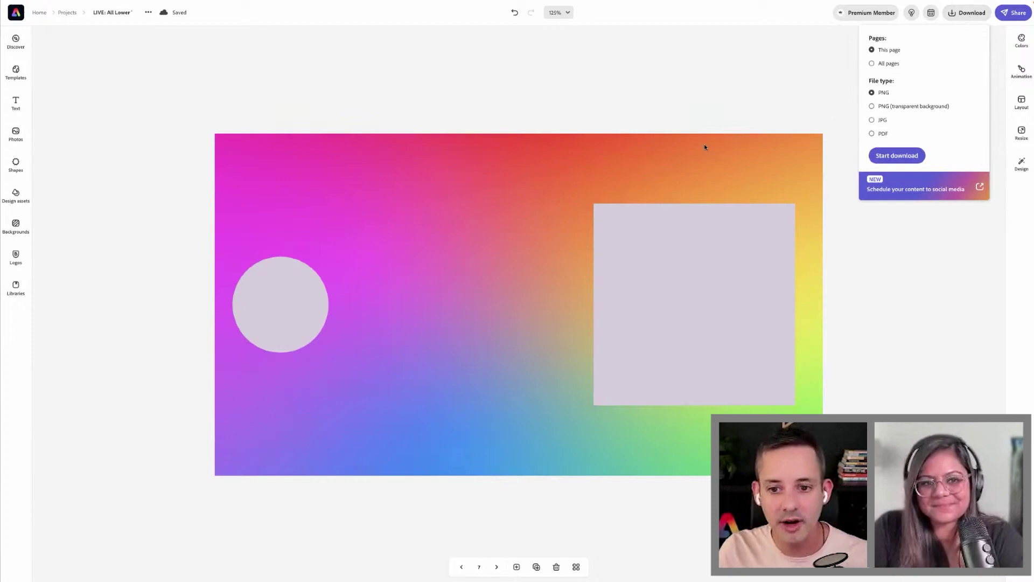
- Download the gradient page as a PNG image with This page selected
left_click(897, 156)
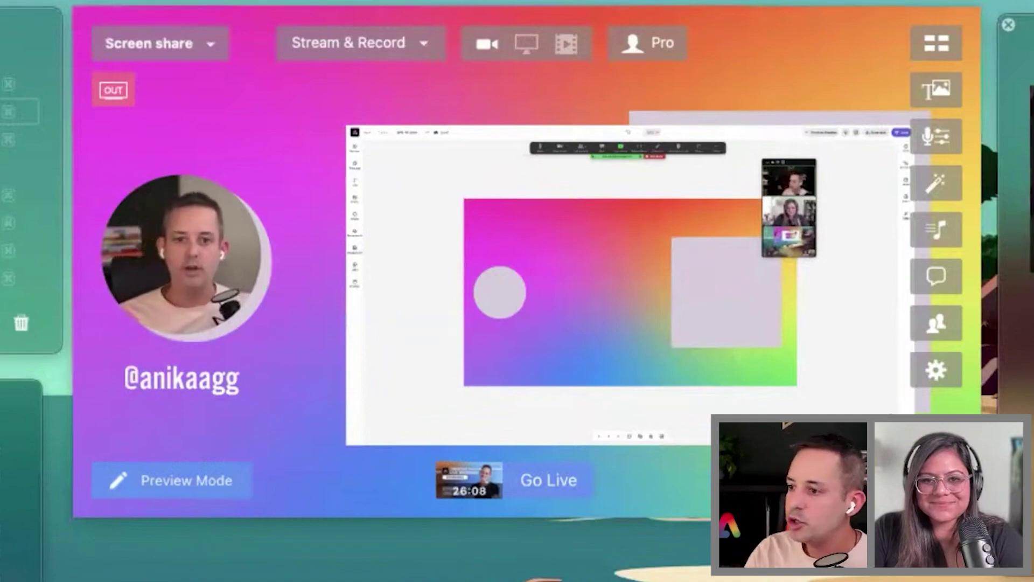
- Toggle the LIVE_ All Lower overlay off and on twice, leaving it visible
mouse_move(318, 415)
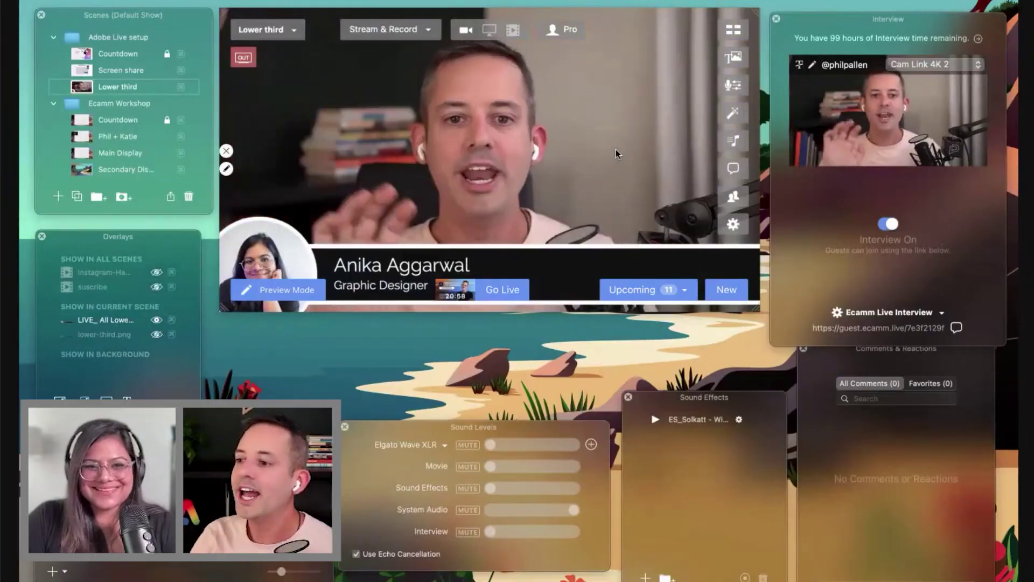
left_click(156, 321)
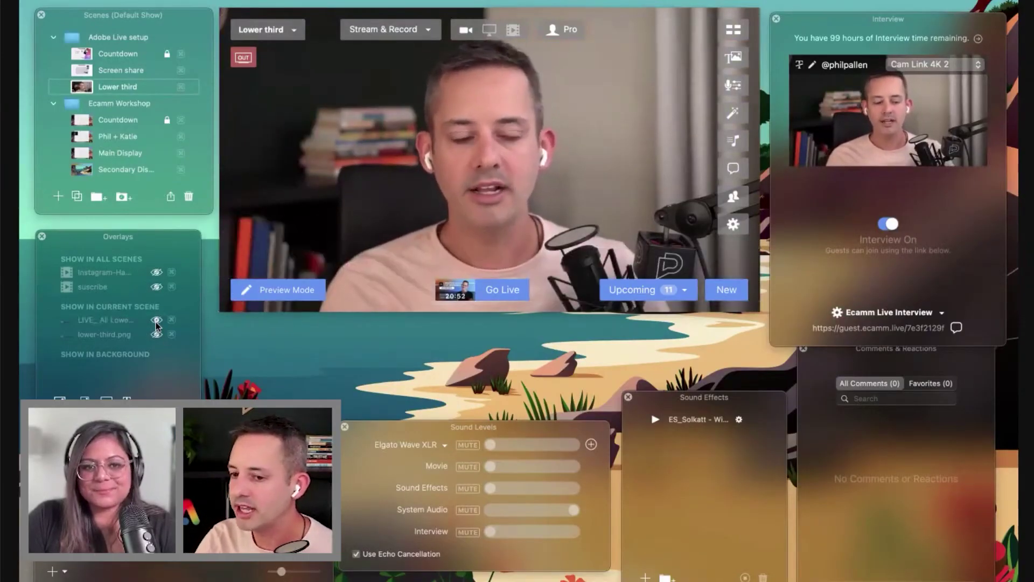
left_click(156, 320)
left_click(156, 320)
left_click(156, 320)
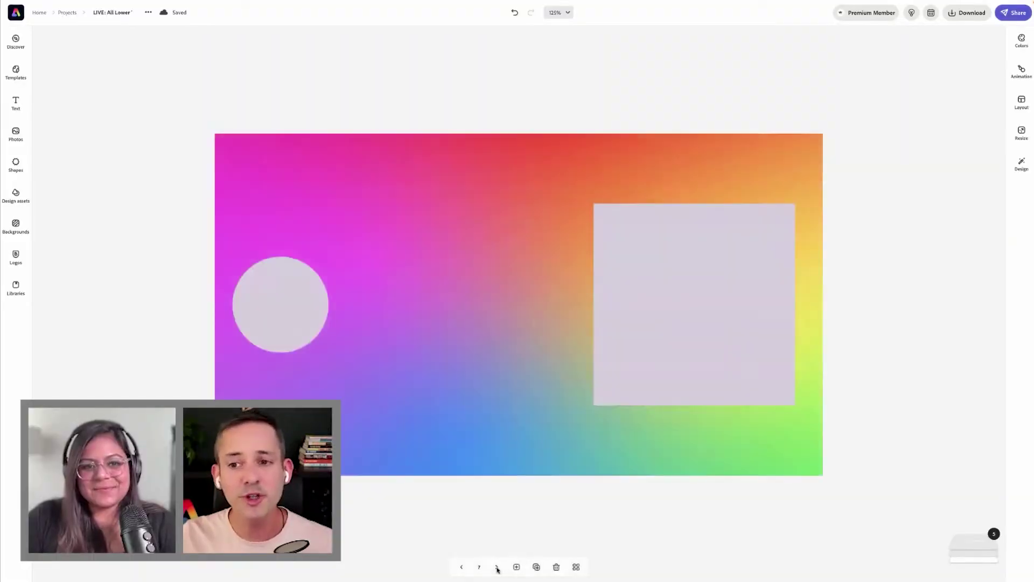
- Cut the portrait on page 8 out of its background and download the page as a JPG
left_click(497, 568)
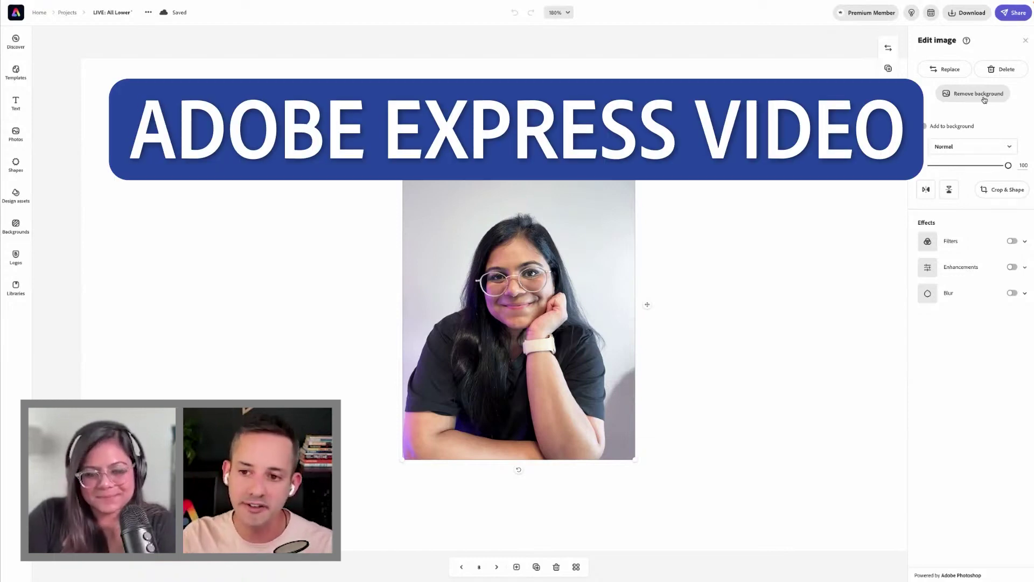
left_click(969, 99)
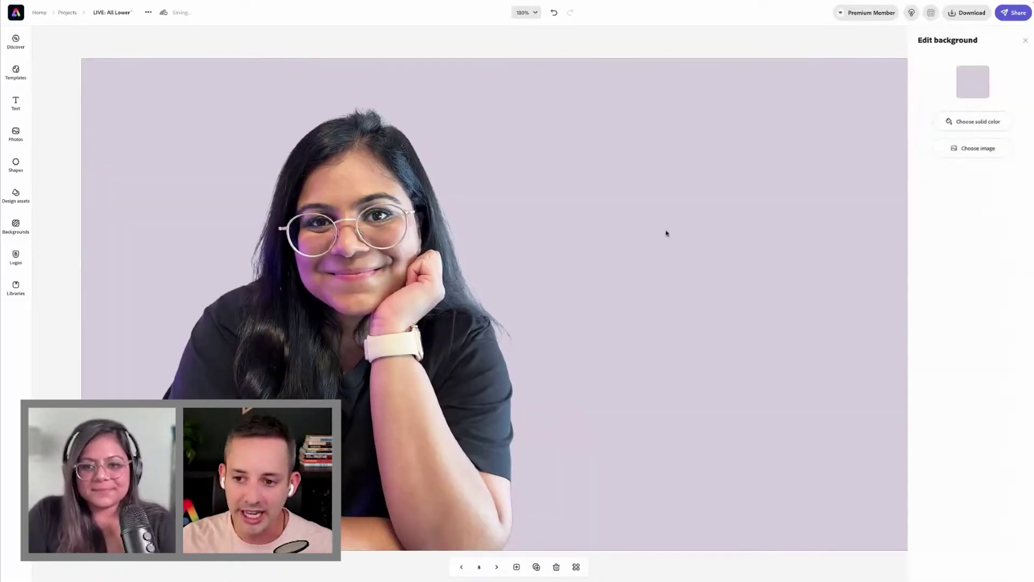
left_click(961, 84)
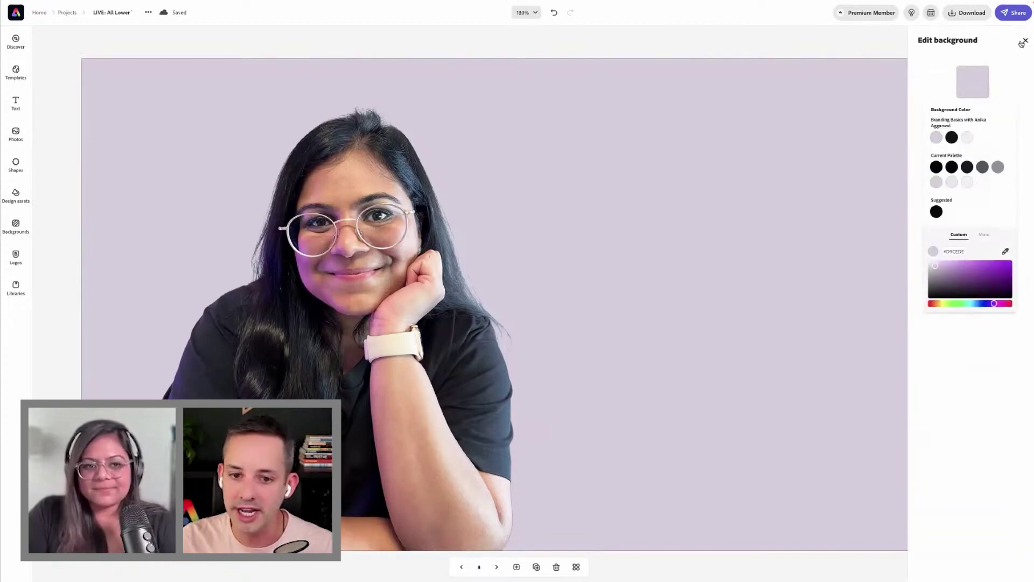
left_click(967, 13)
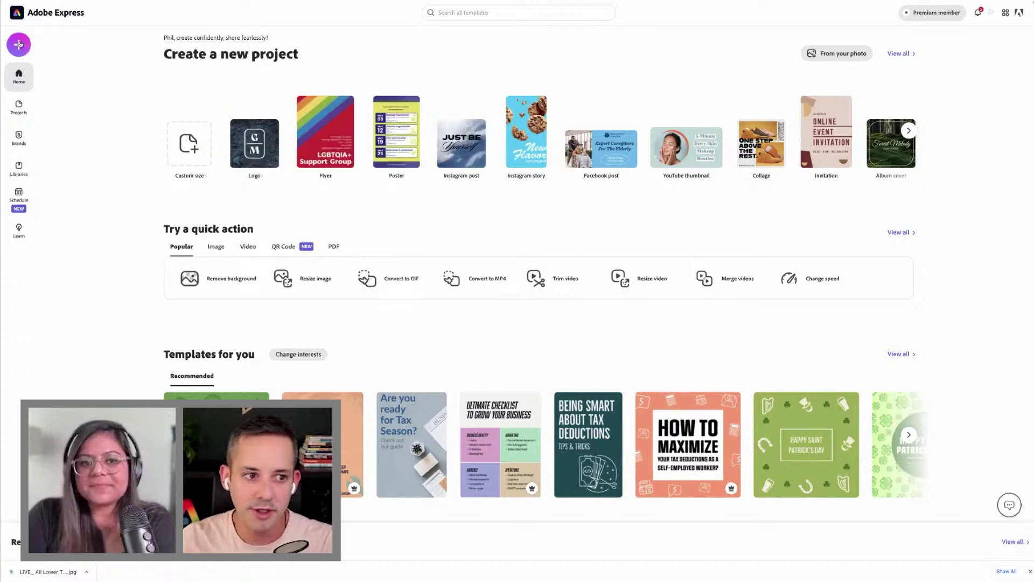
- Create a new video titled 'Live stream intro' using the Make Up My Own template
left_click(19, 44)
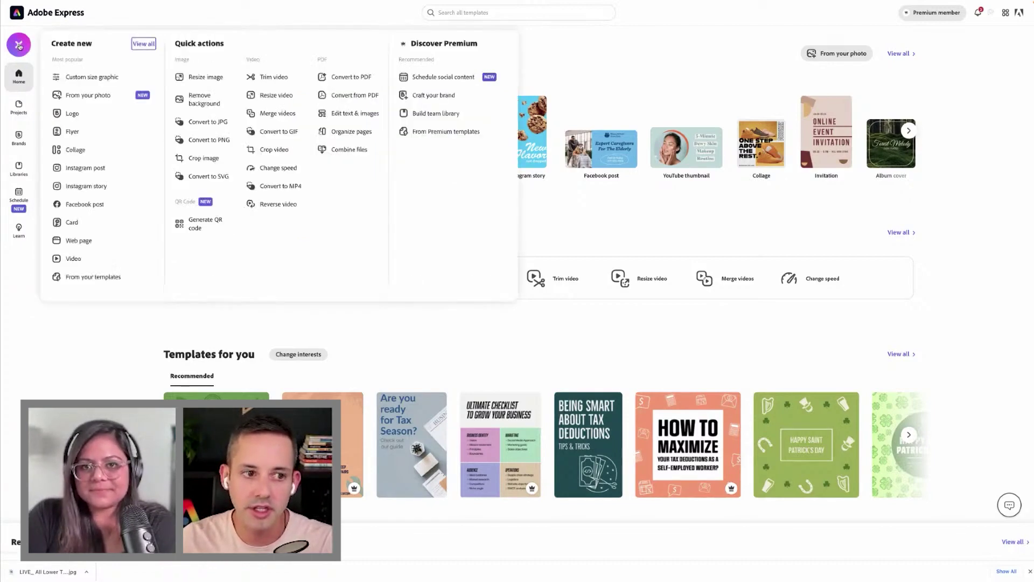
left_click(74, 259)
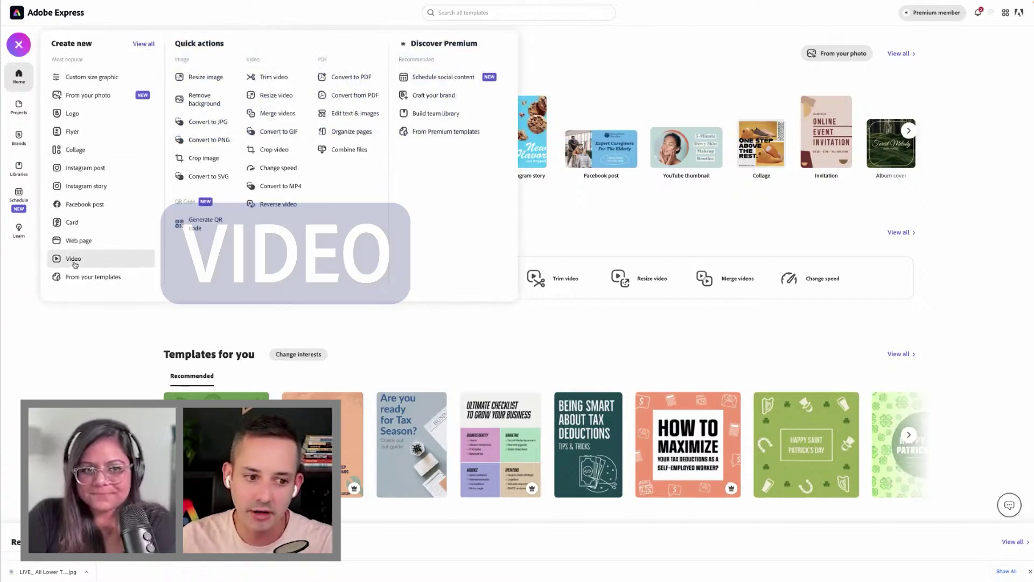
type("Live stream intro")
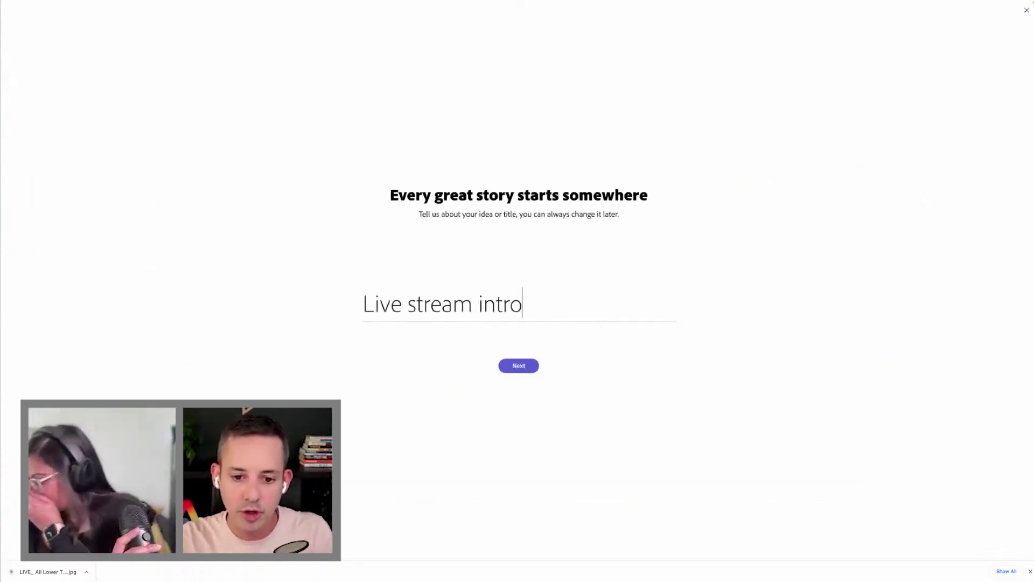
key("Return")
mouse_move(932, 331)
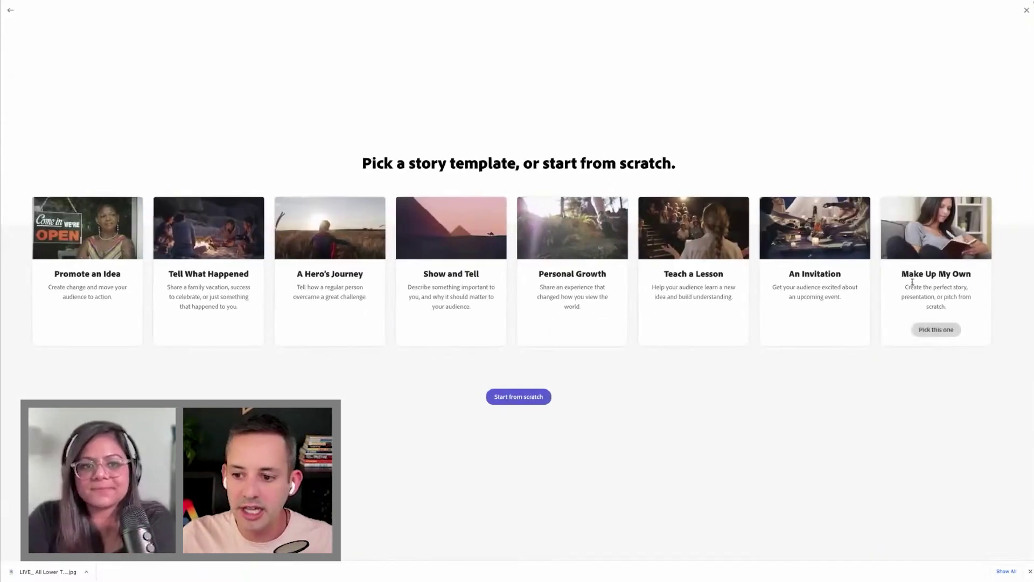
left_click(932, 331)
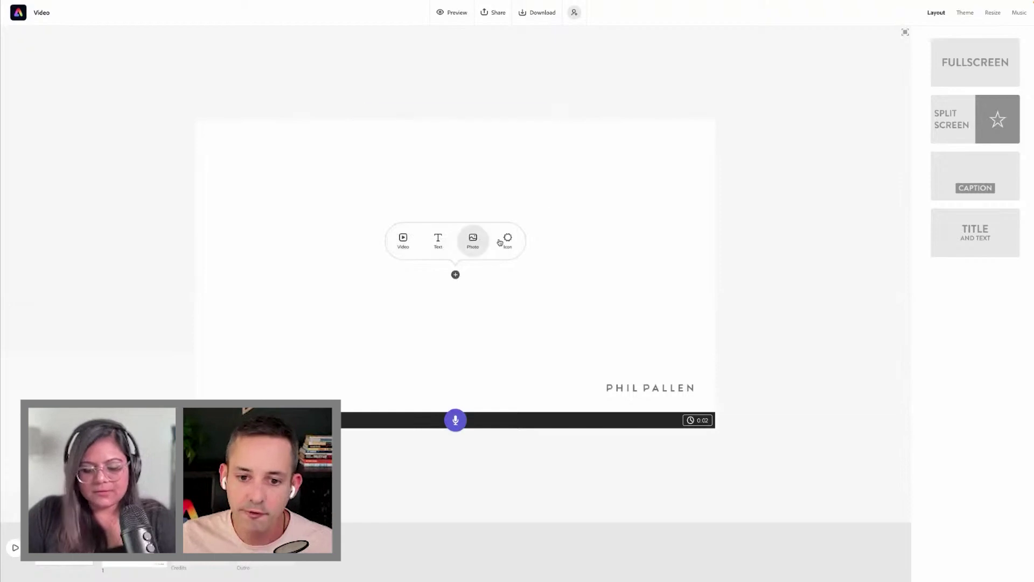
- Add a split-screen text slide reading 'Starting shortly' and apply the Branding Basics brand theme
left_click(438, 241)
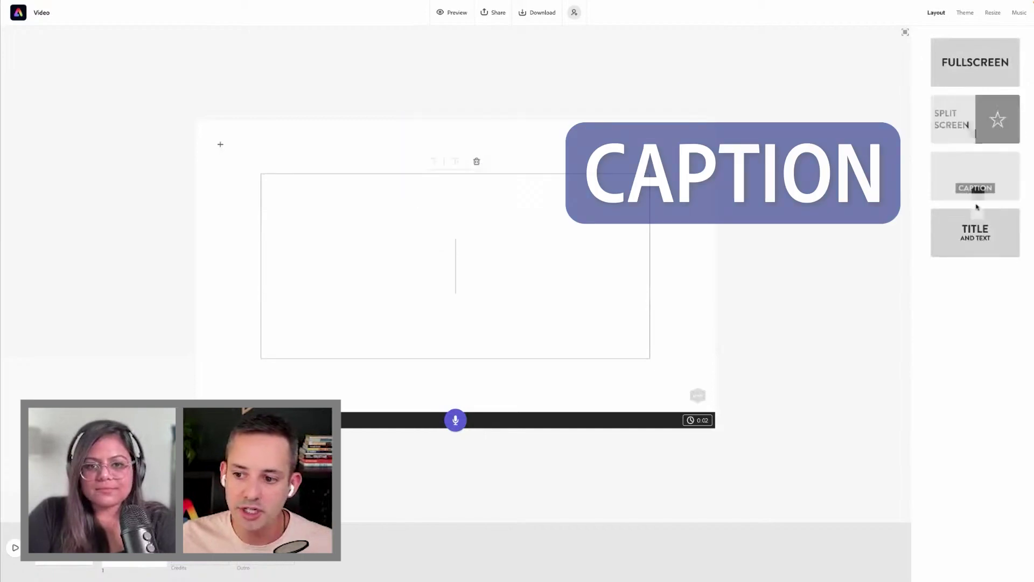
left_click(975, 119)
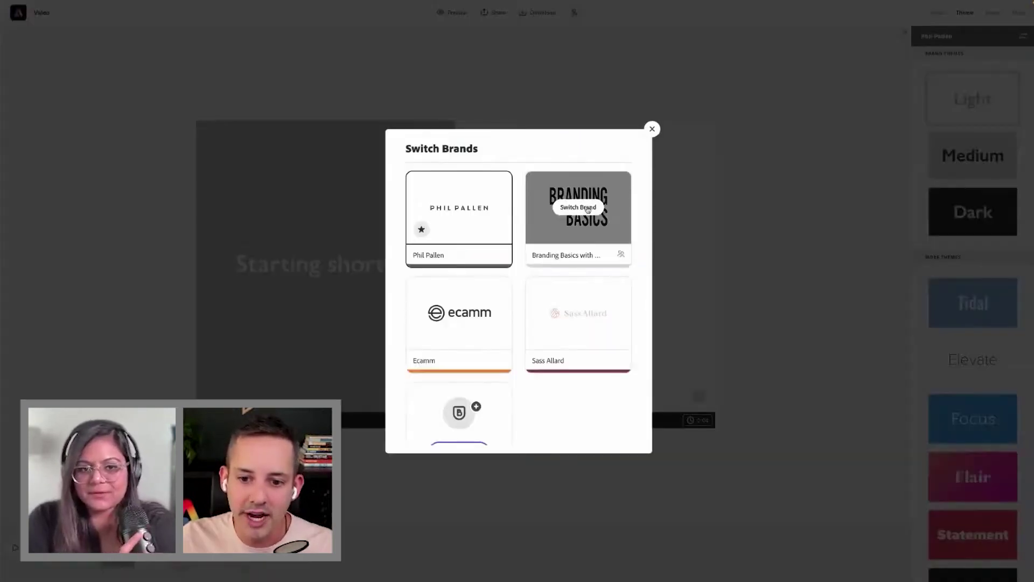
left_click(587, 209)
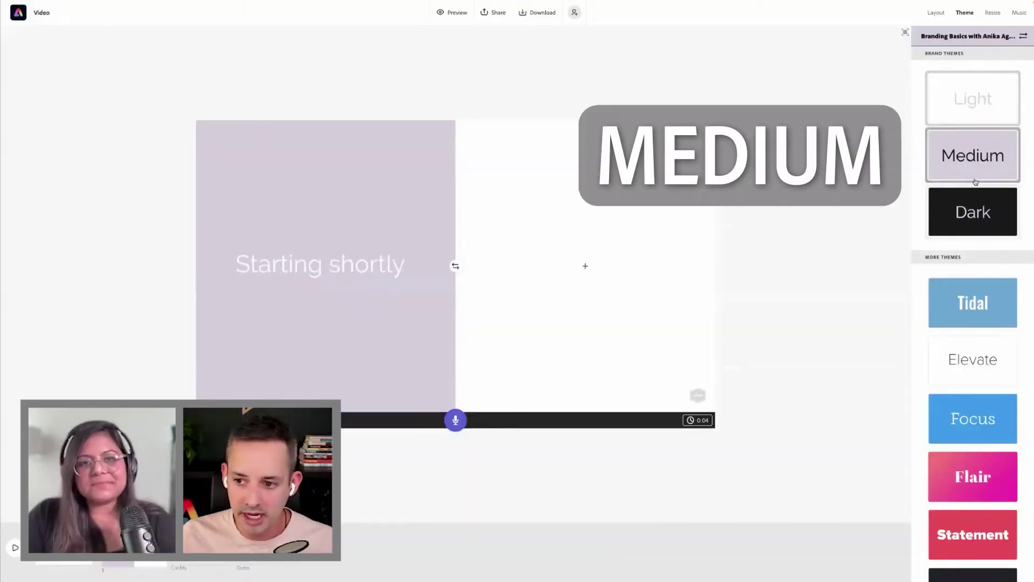
- Apply the Dark theme and place a broadcast icon, found by searching 'live', in the right half
left_click(973, 205)
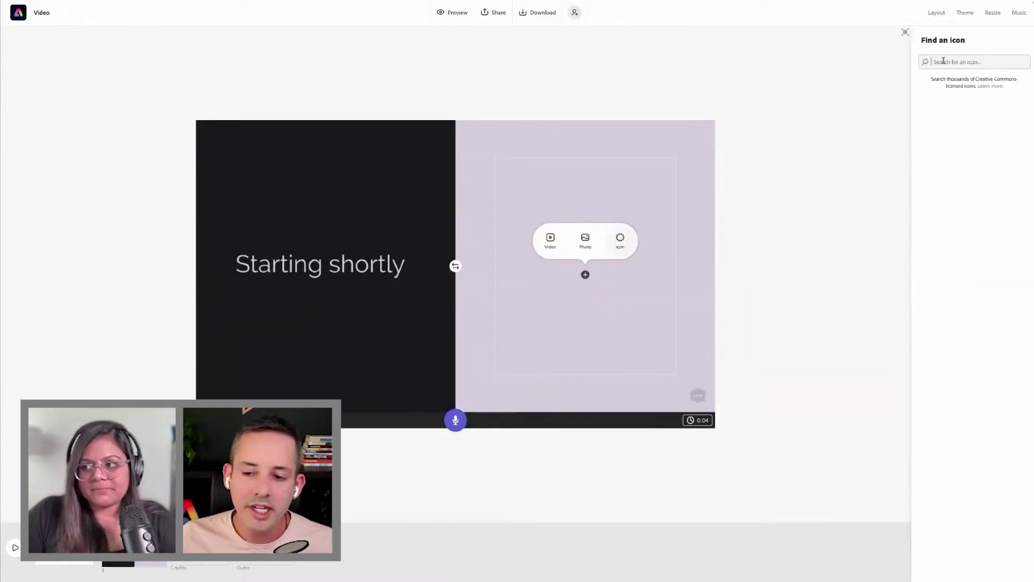
left_click(943, 61)
type("live")
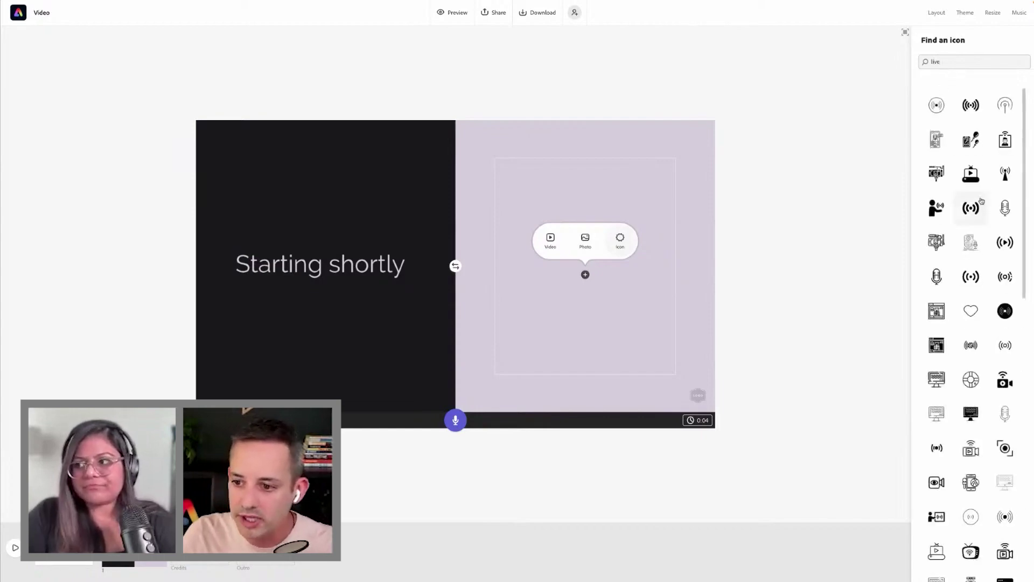
scroll(988, 205, "down", 1)
left_click(971, 185)
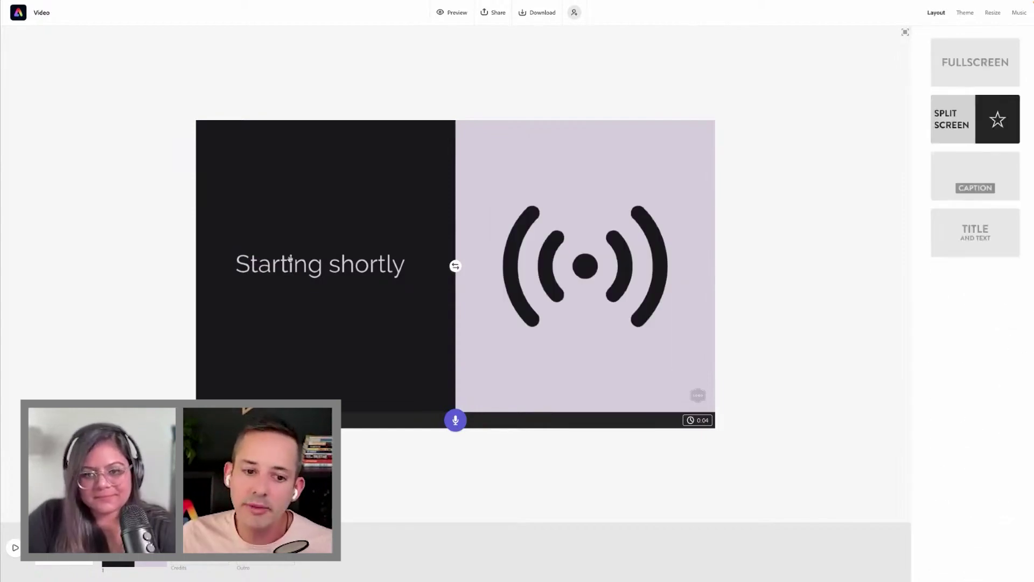
- Swap the icon and text halves and back, then start adding a photo to a new slide
left_click(454, 265)
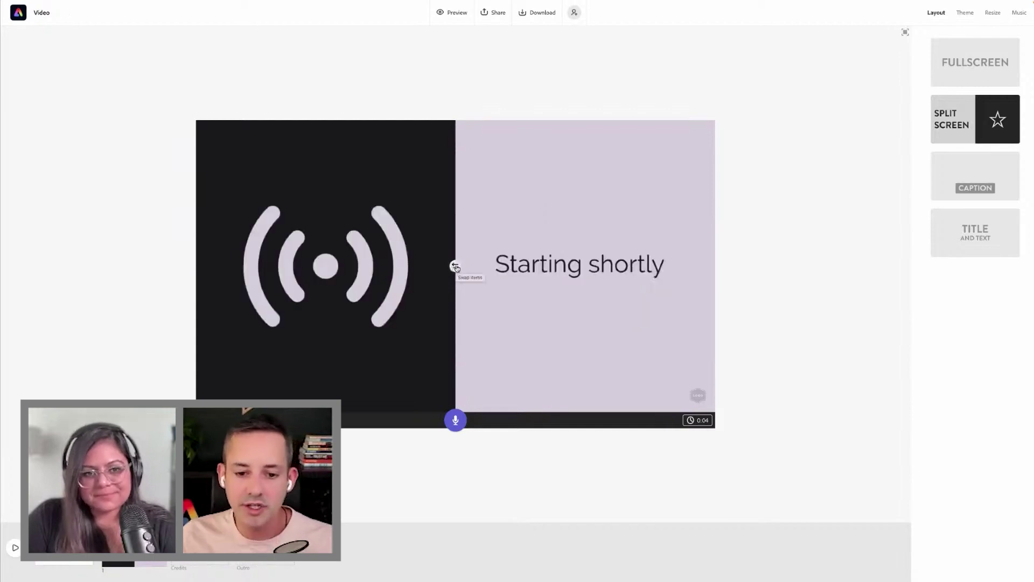
left_click(454, 265)
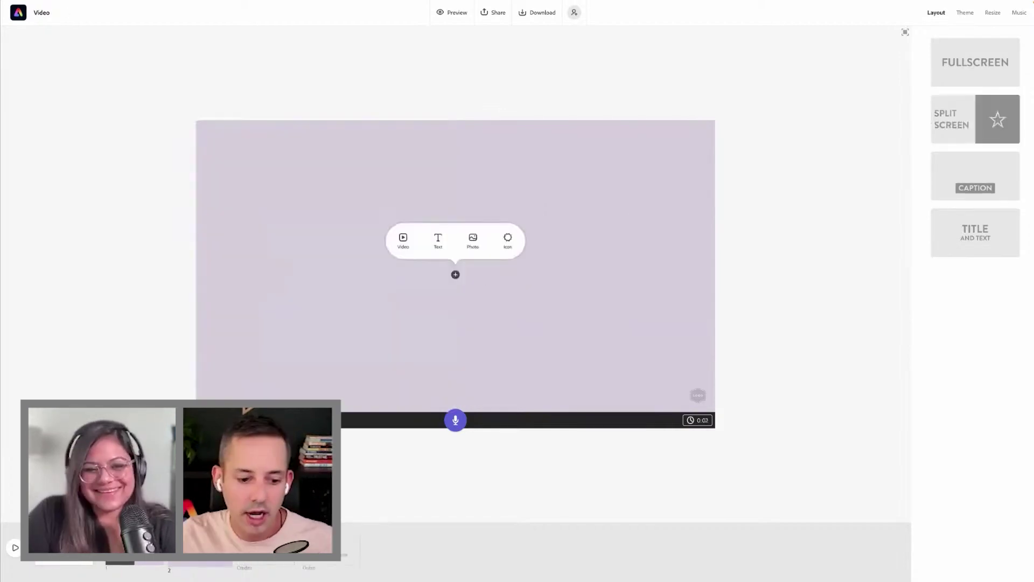
left_click(473, 240)
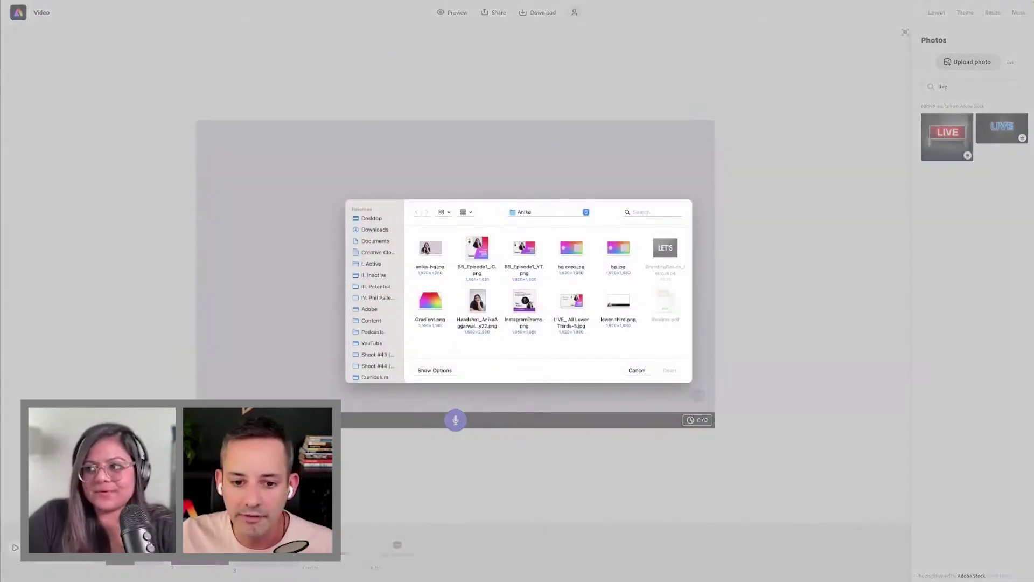
- Insert the background photo on one slide and the 16-second BrandingBasics_Intro.mp4 clip on another
left_click(425, 249)
double_click(425, 249)
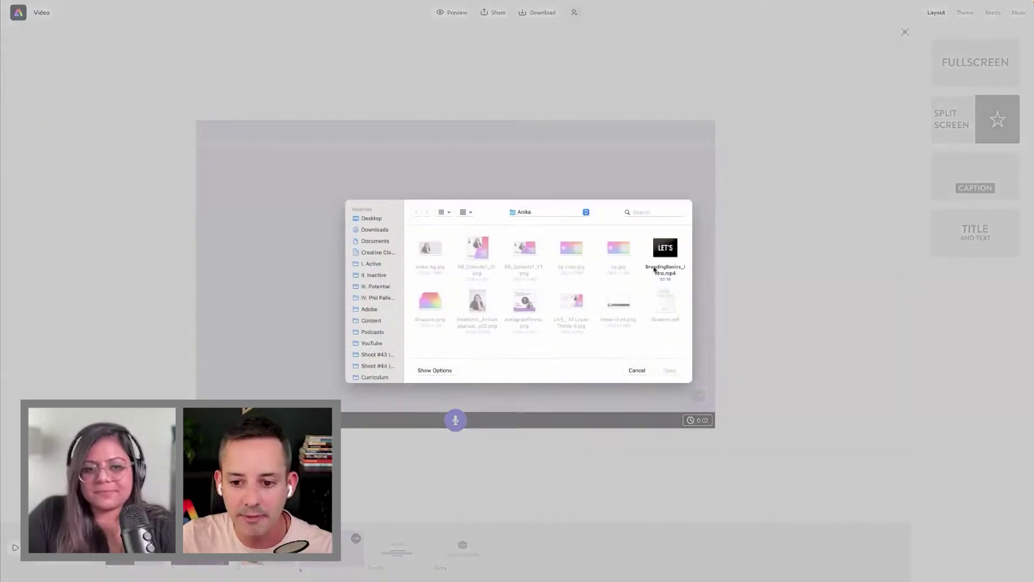
double_click(664, 253)
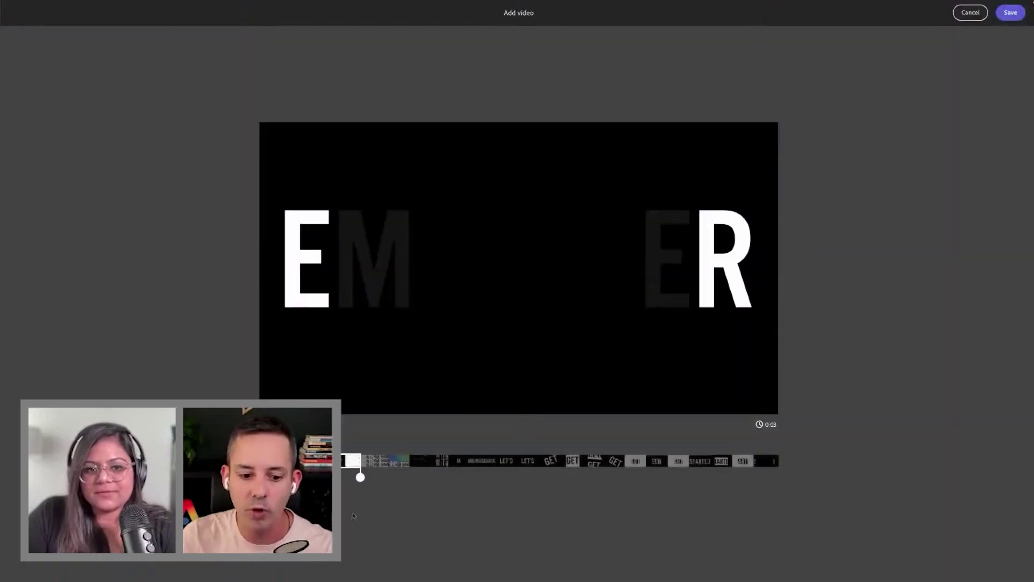
left_click(1006, 14)
- Browse the list of available themes for the video
left_click(966, 13)
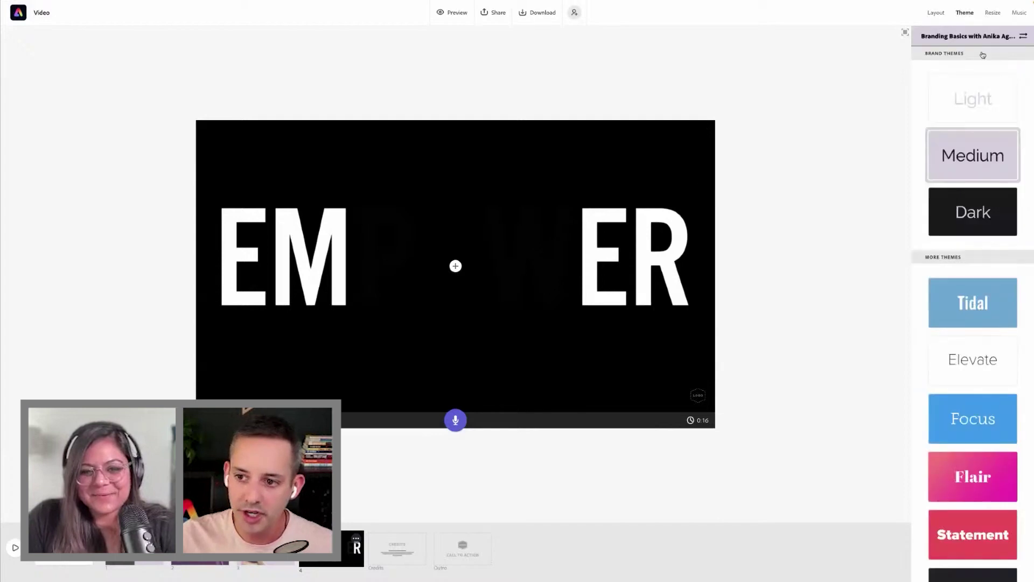
scroll(969, 260, "down", 2)
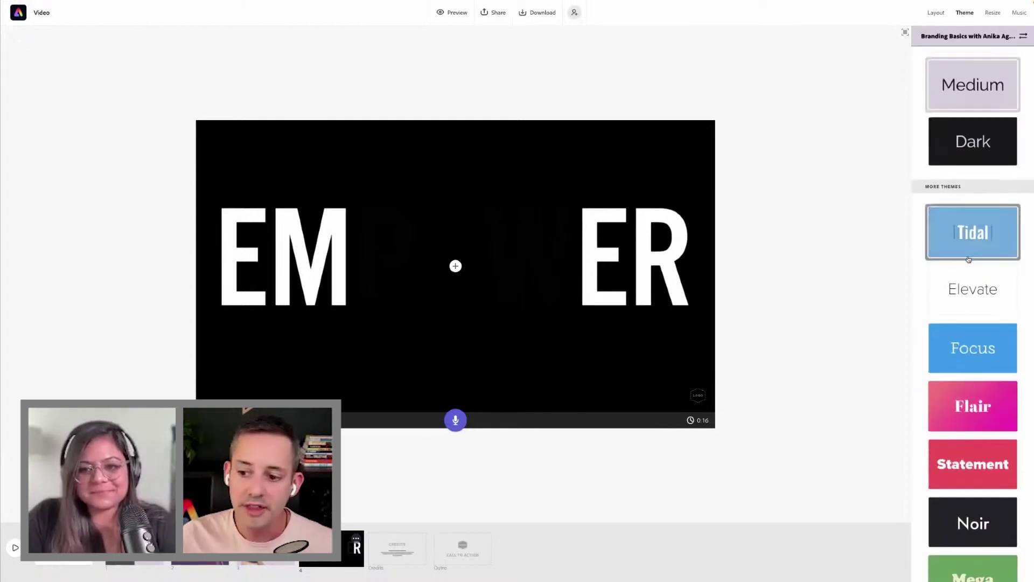
scroll(990, 255, "up", 2)
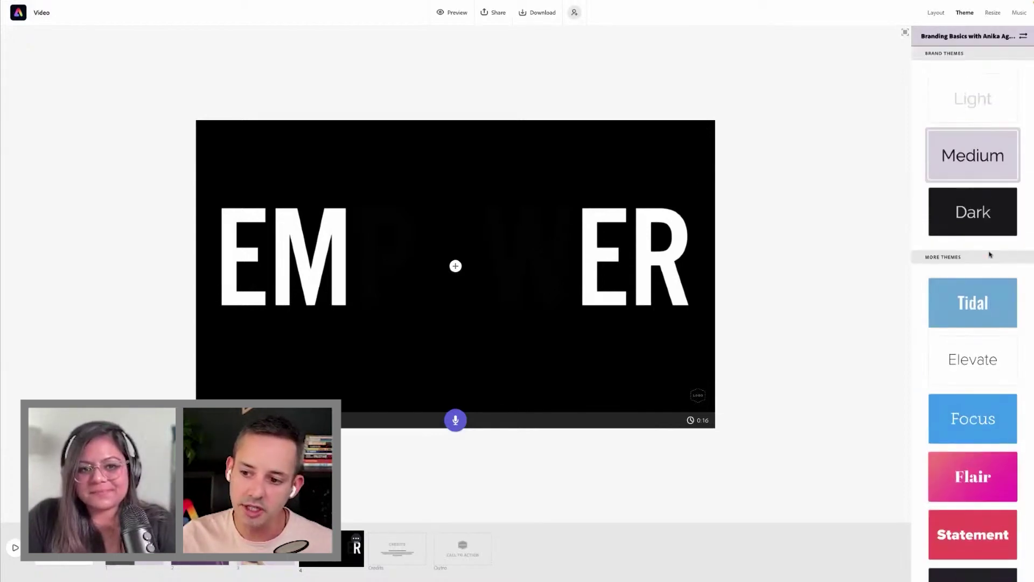
- Show the Widescreen and Square resize options for the video
left_click(990, 14)
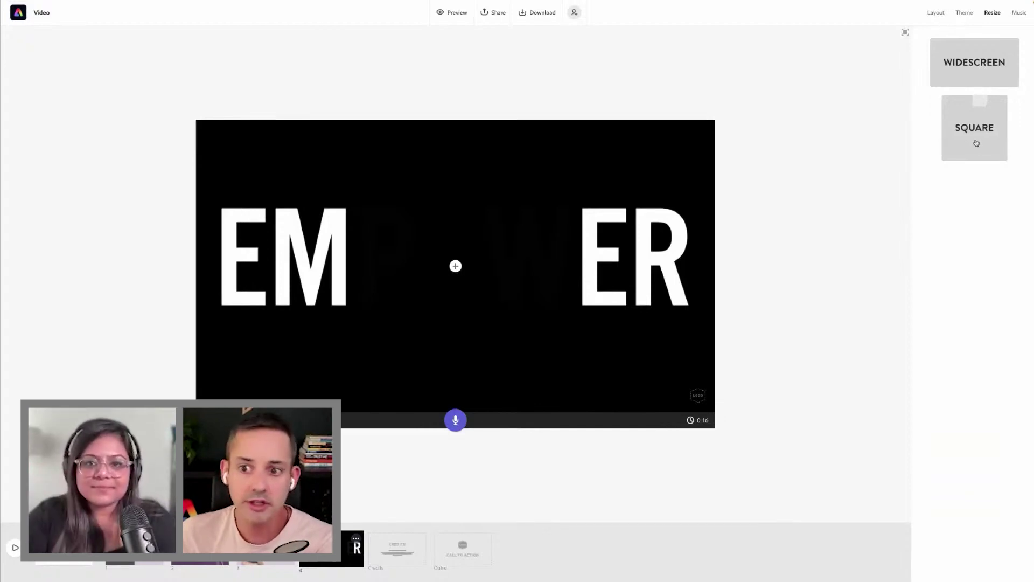
- Switch the background music off so no track is selected, then preview the whole video
left_click(1018, 13)
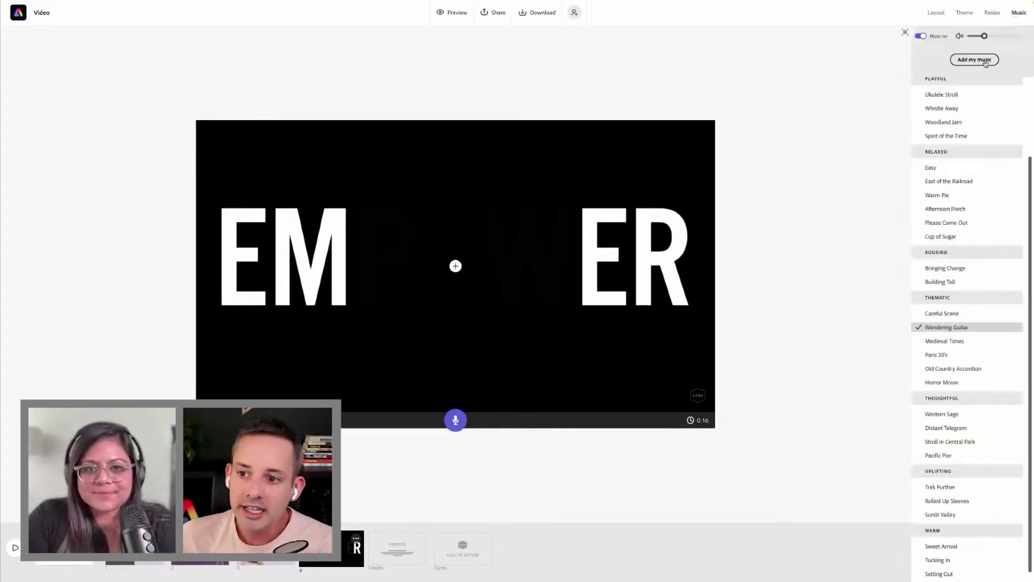
scroll(964, 231, "down", 1)
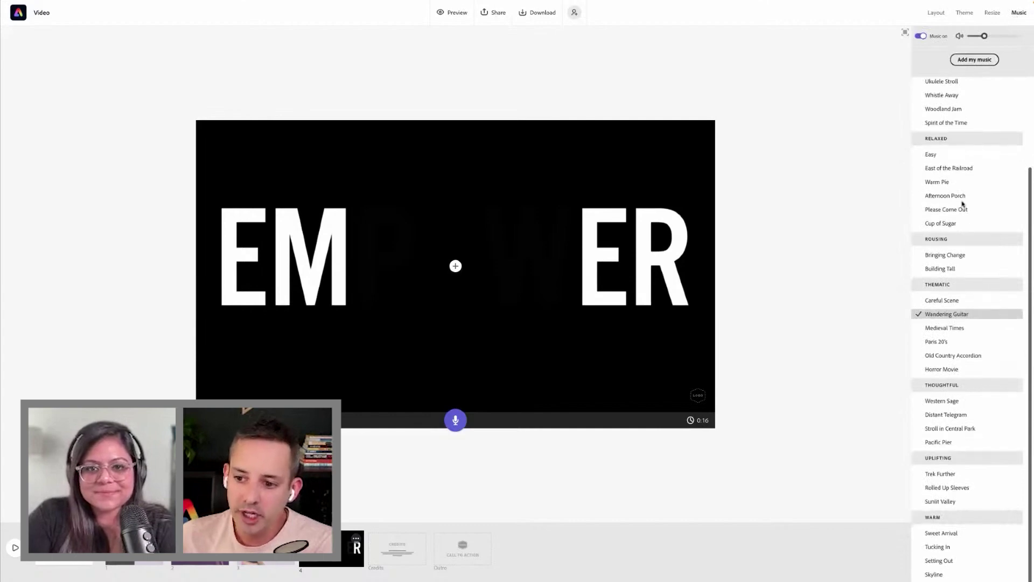
scroll(963, 203, "up", 5)
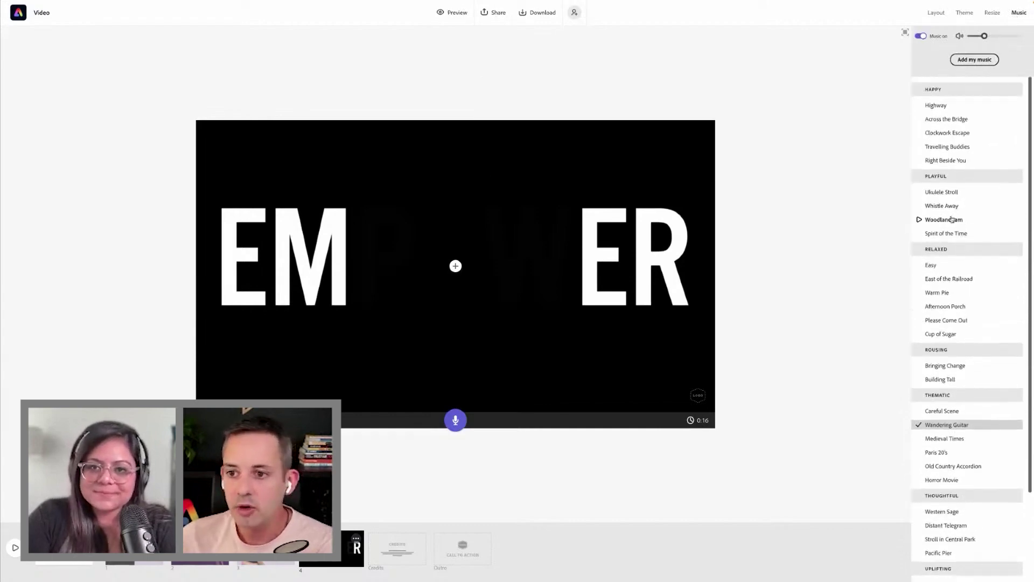
left_click(921, 36)
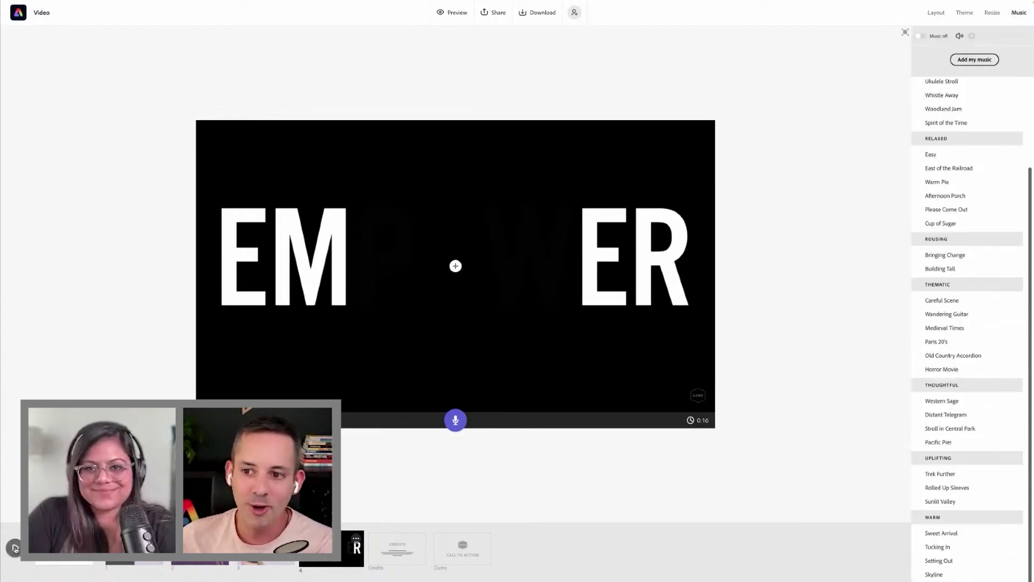
left_click(15, 548)
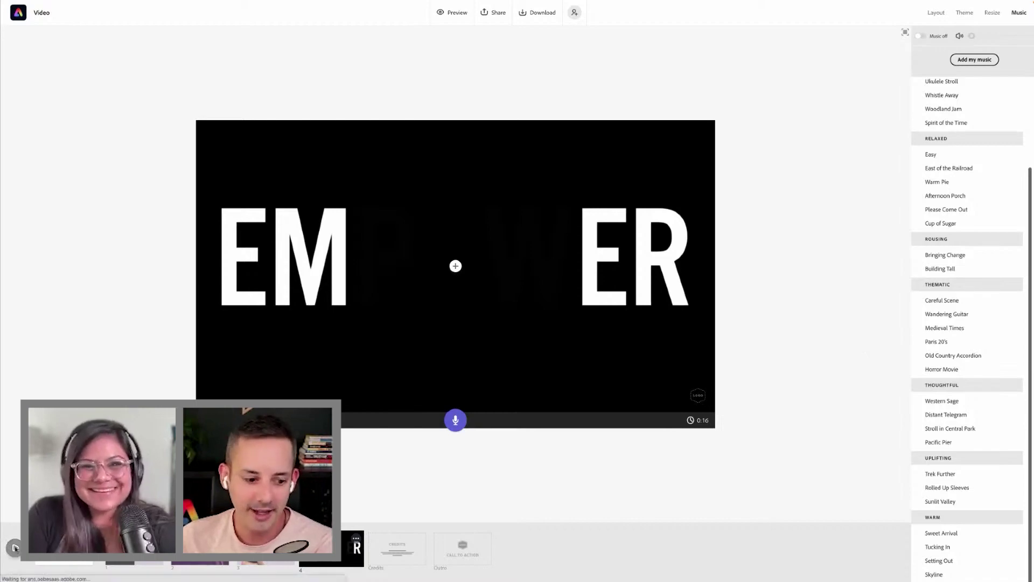